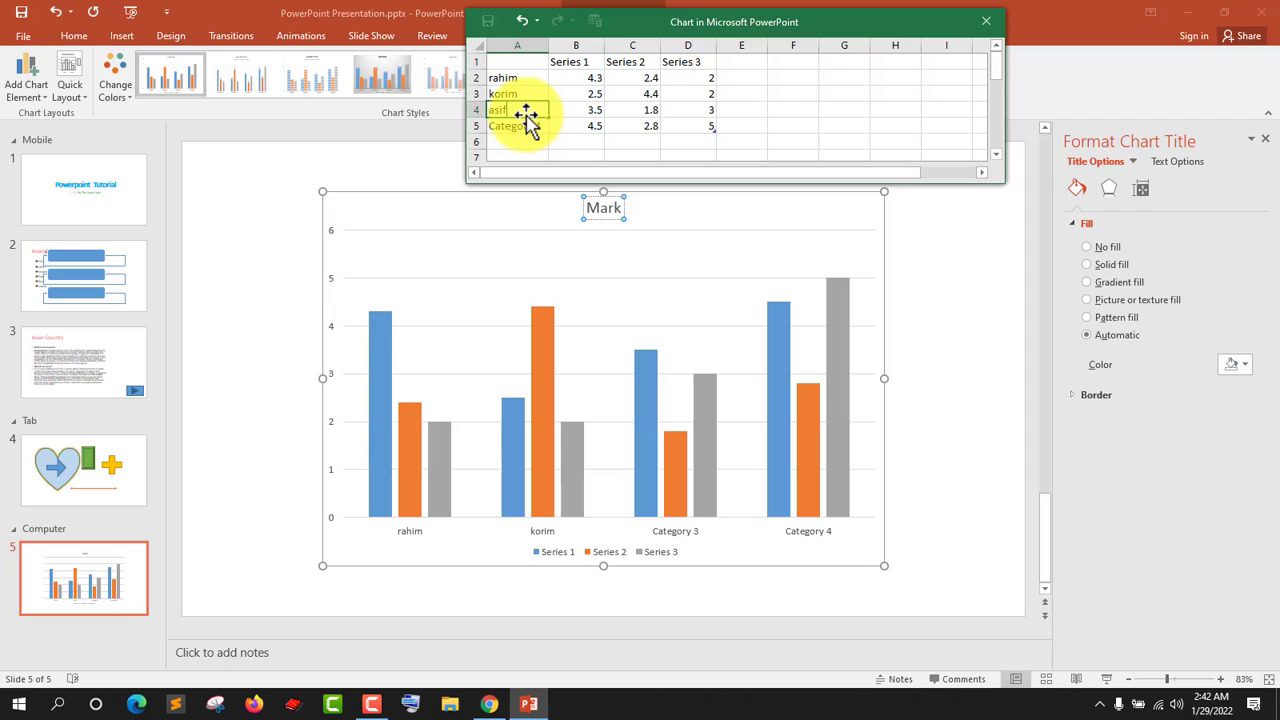
Replace the last category label in cell A5 of the chart data with the fourth student's name
click(525, 126)
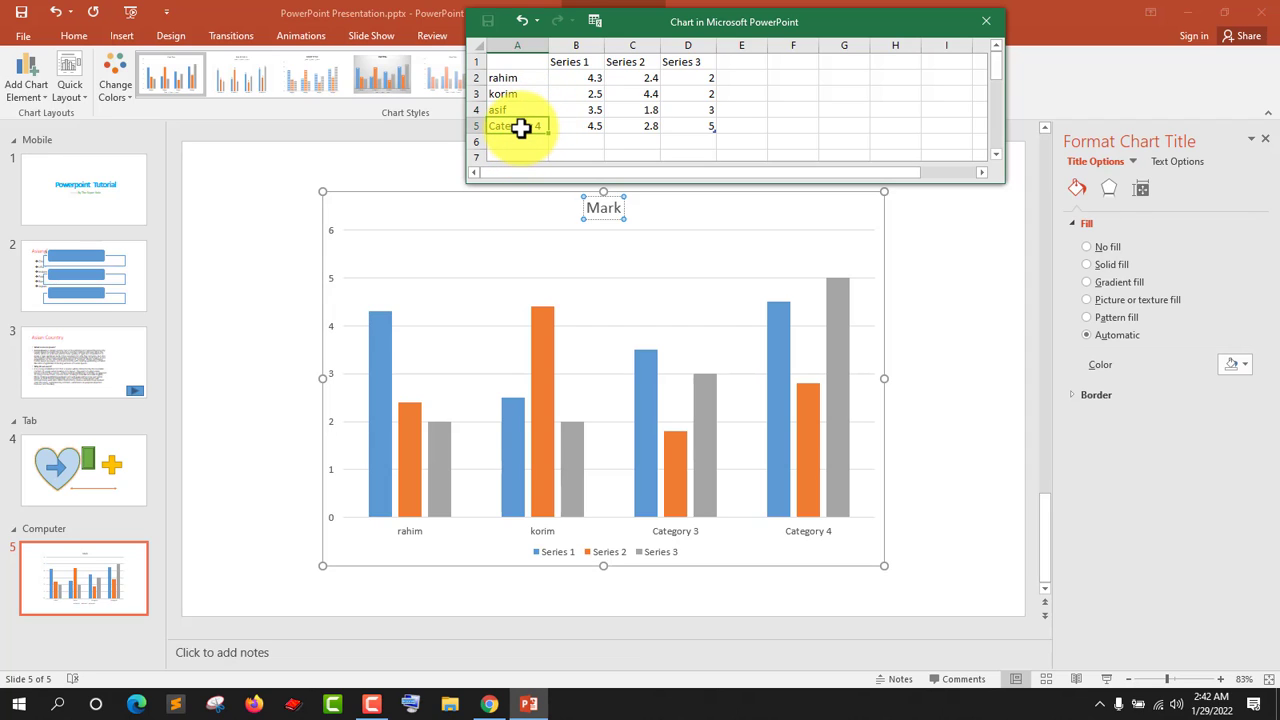
text(bbab)
click(494, 126)
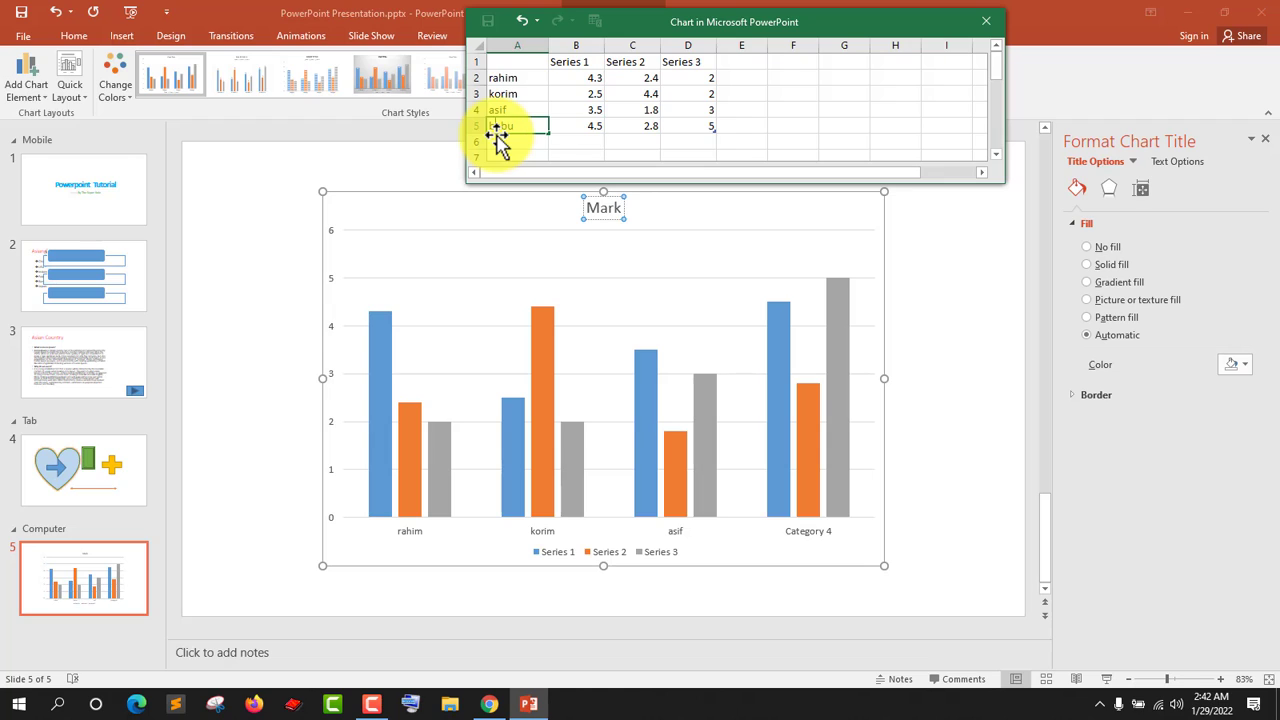
Rename the three series headers in B1, C1 and D1 of the chart data as bangla, english and math
click(568, 62)
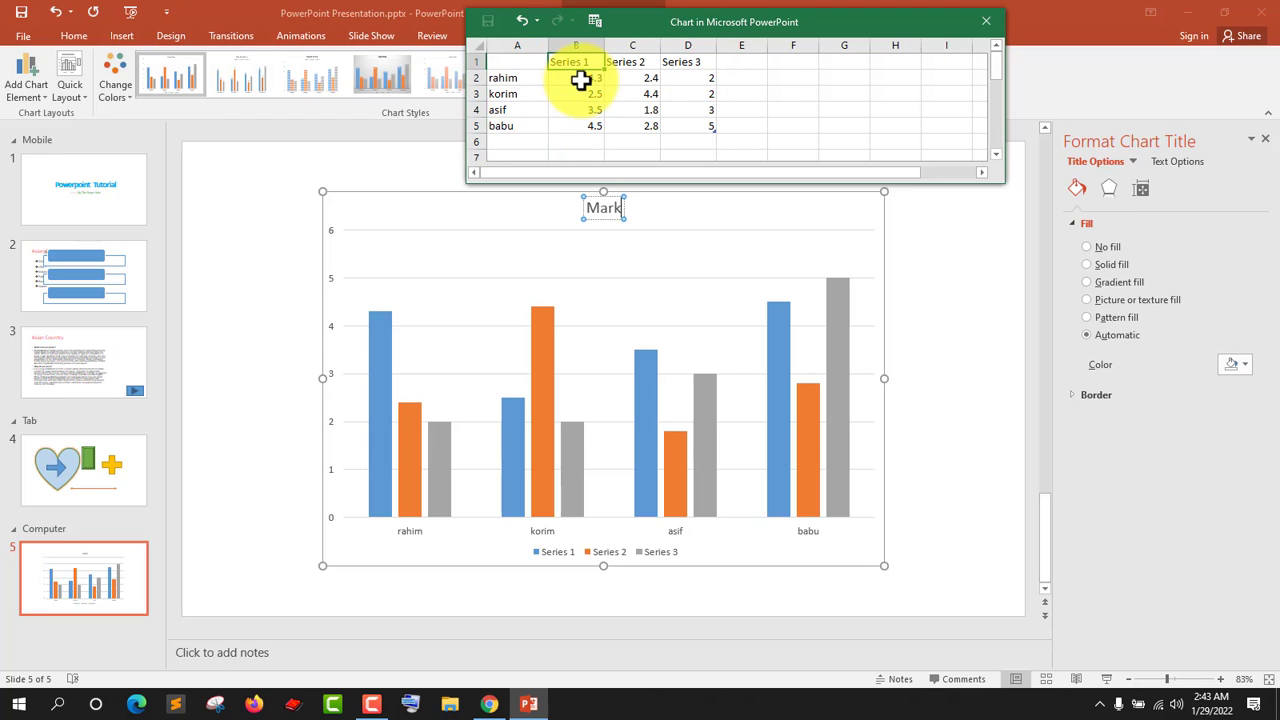
text(bang)
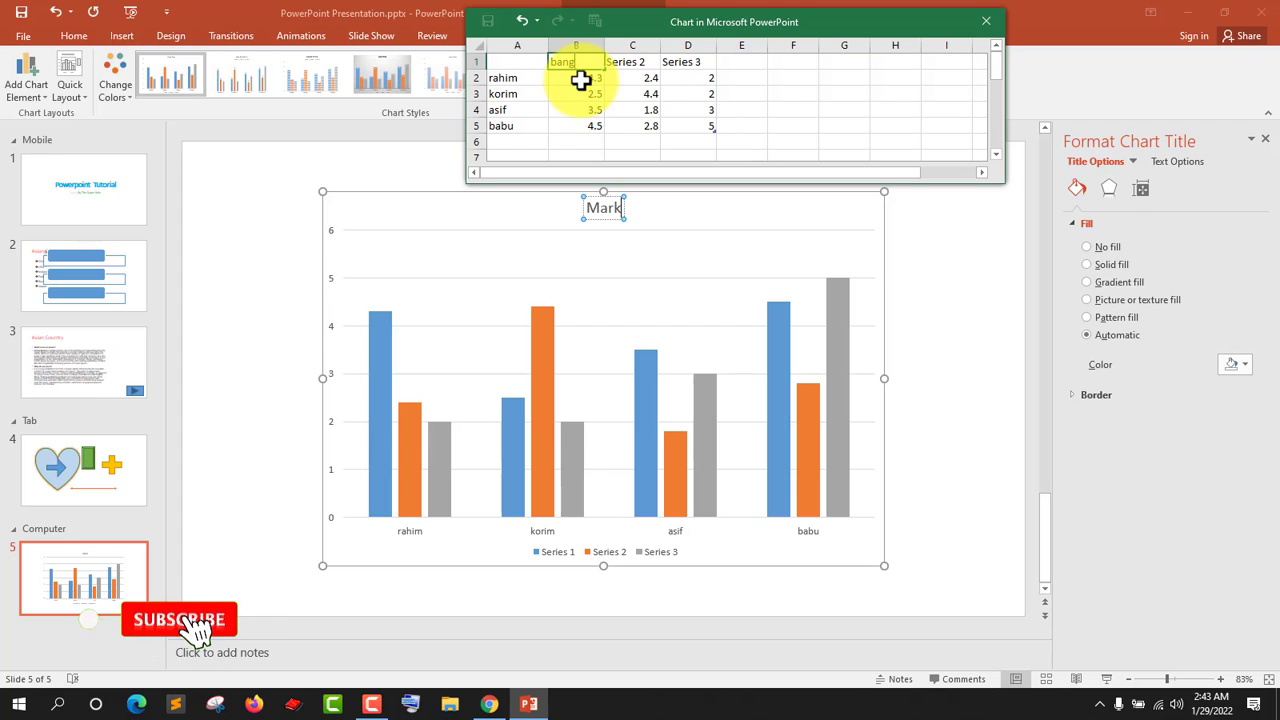
text(la)
key(Return)
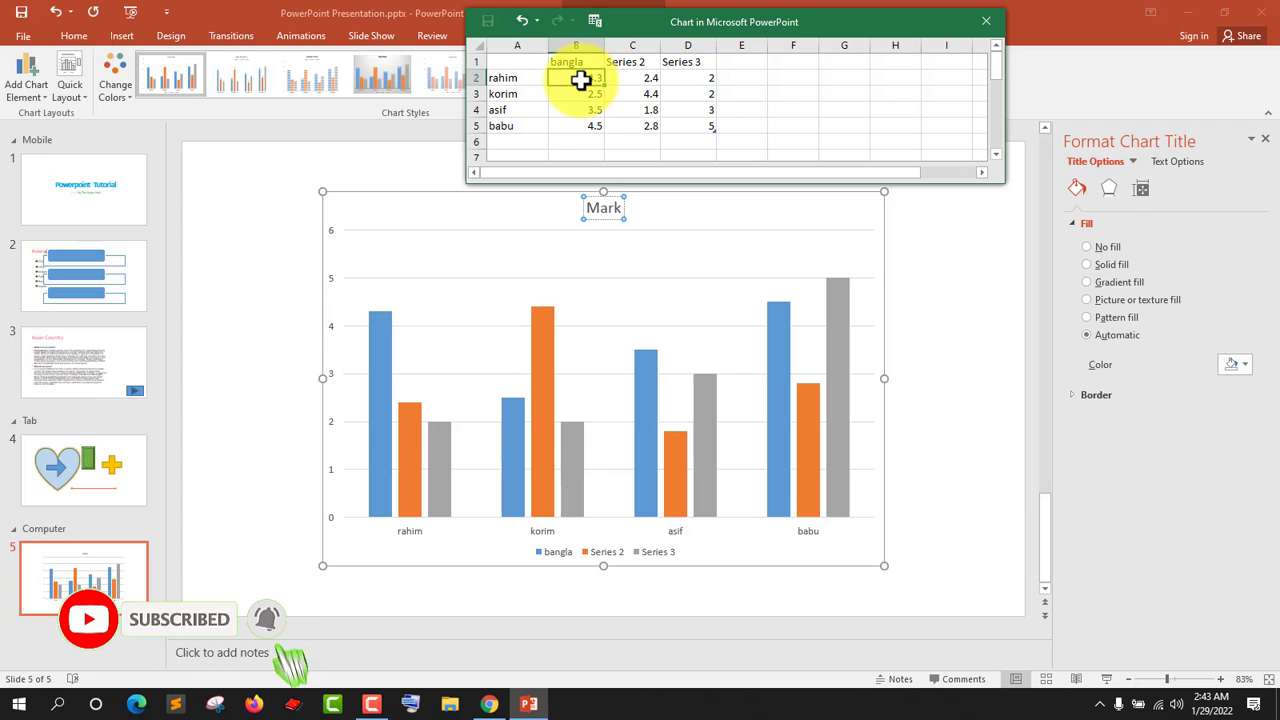
key(Right)
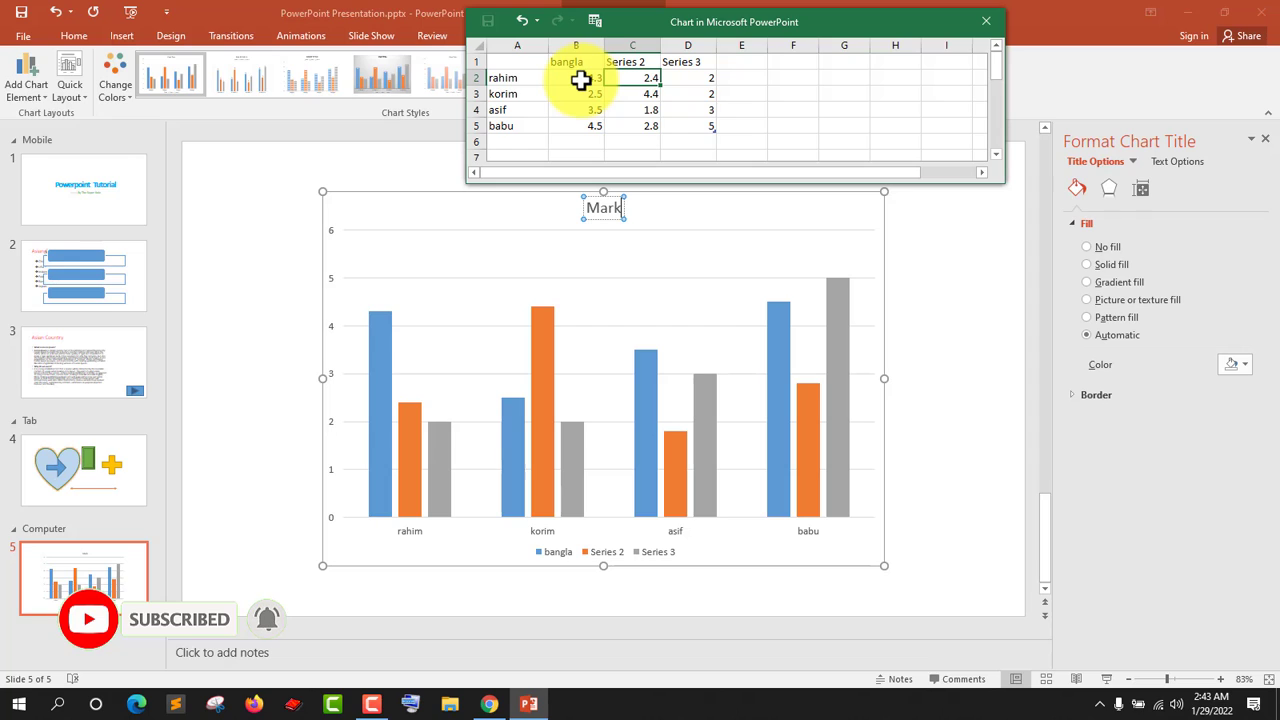
key(Up)
text(e)
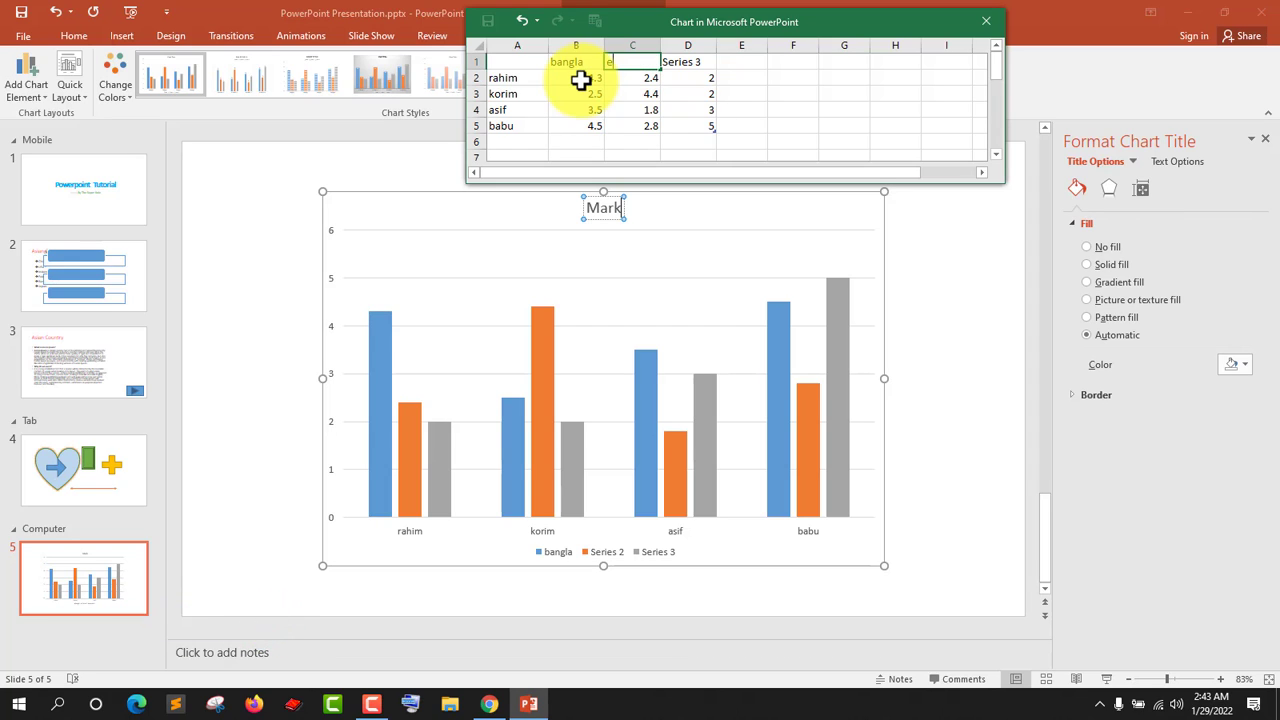
text(nglish)
key(Right)
text(m)
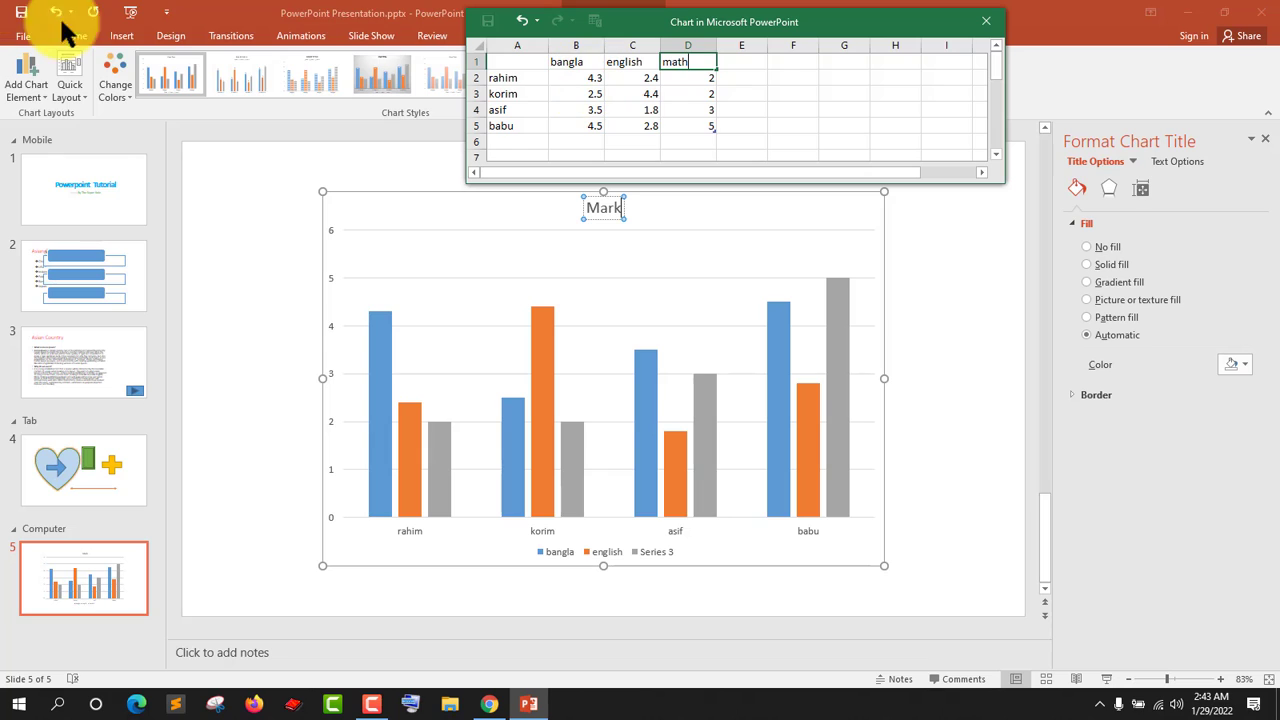
click(552, 112)
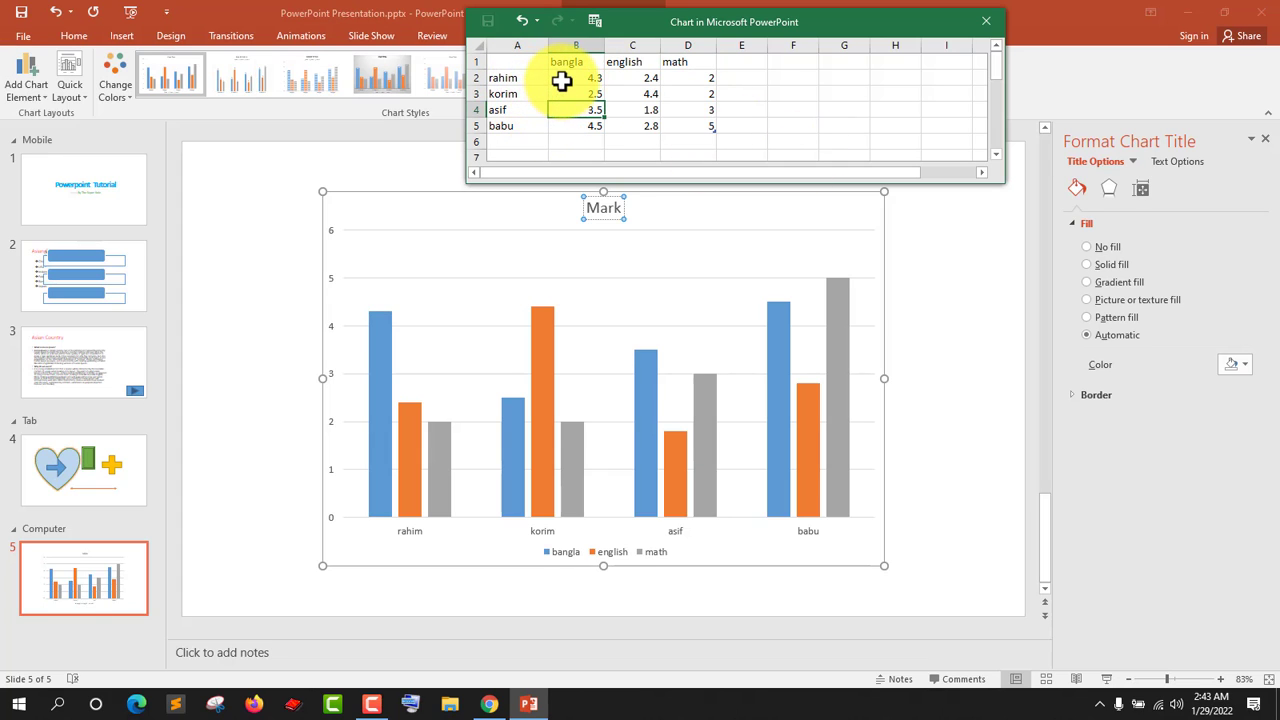
Enter the first student's marks in row 2: 80 for bangla, 70 for english and 85 for math
click(562, 79)
text(80)
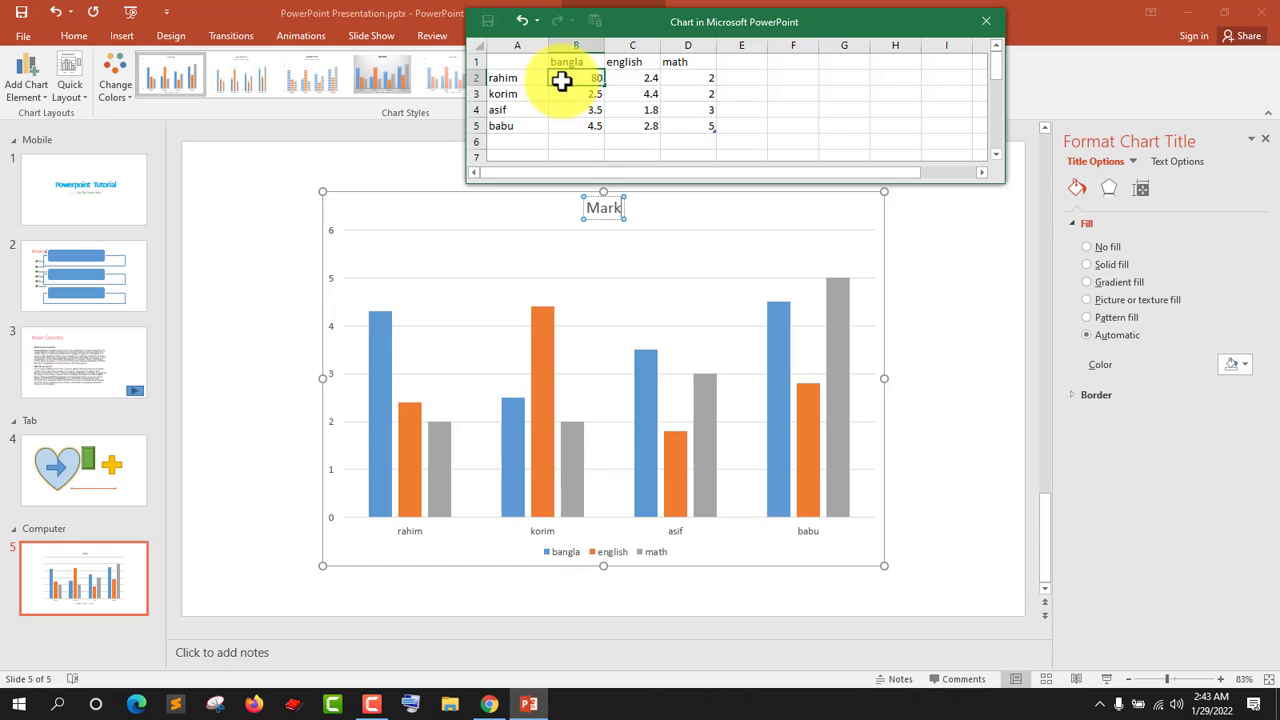
key(Tab)
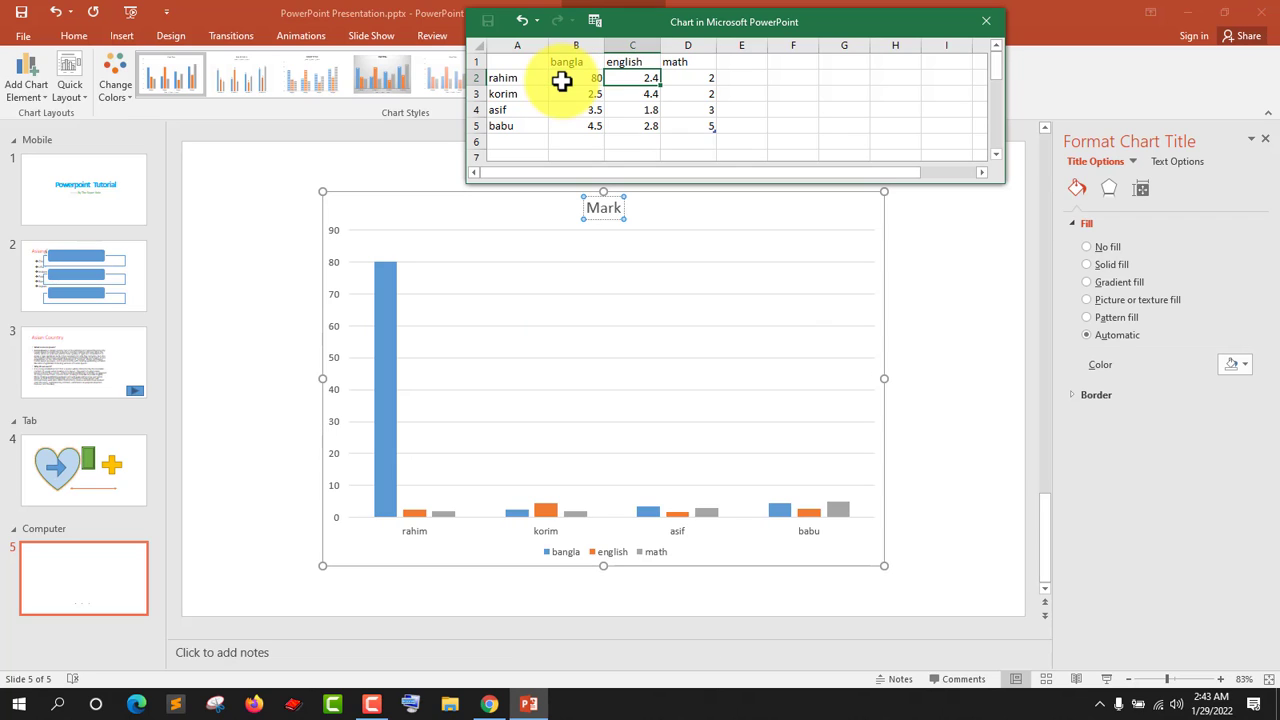
text(7)
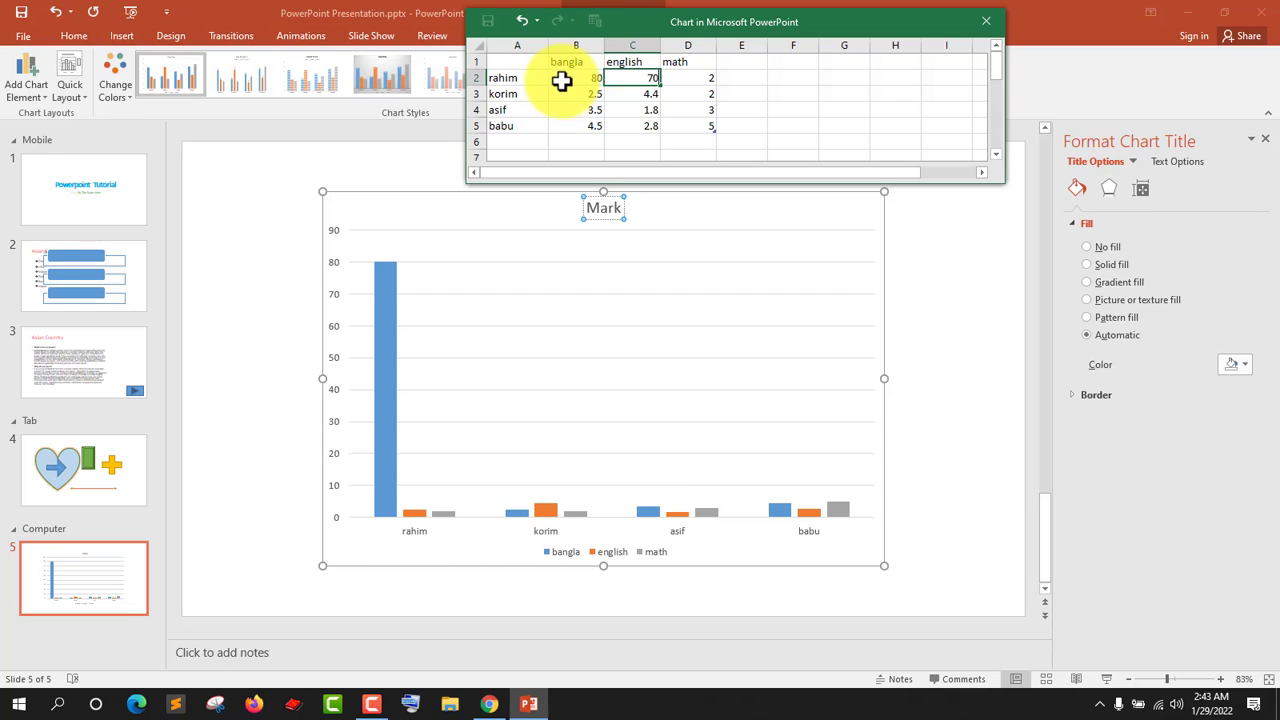
text(0)
key(Tab)
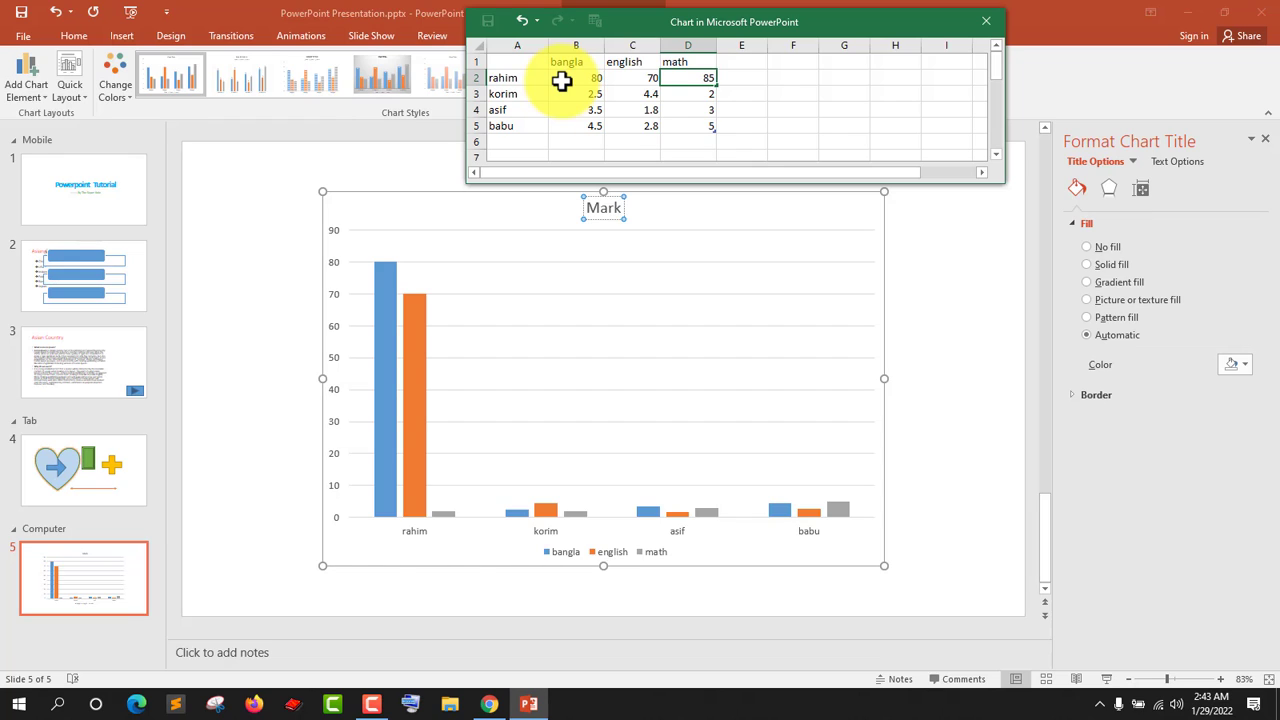
key(Return)
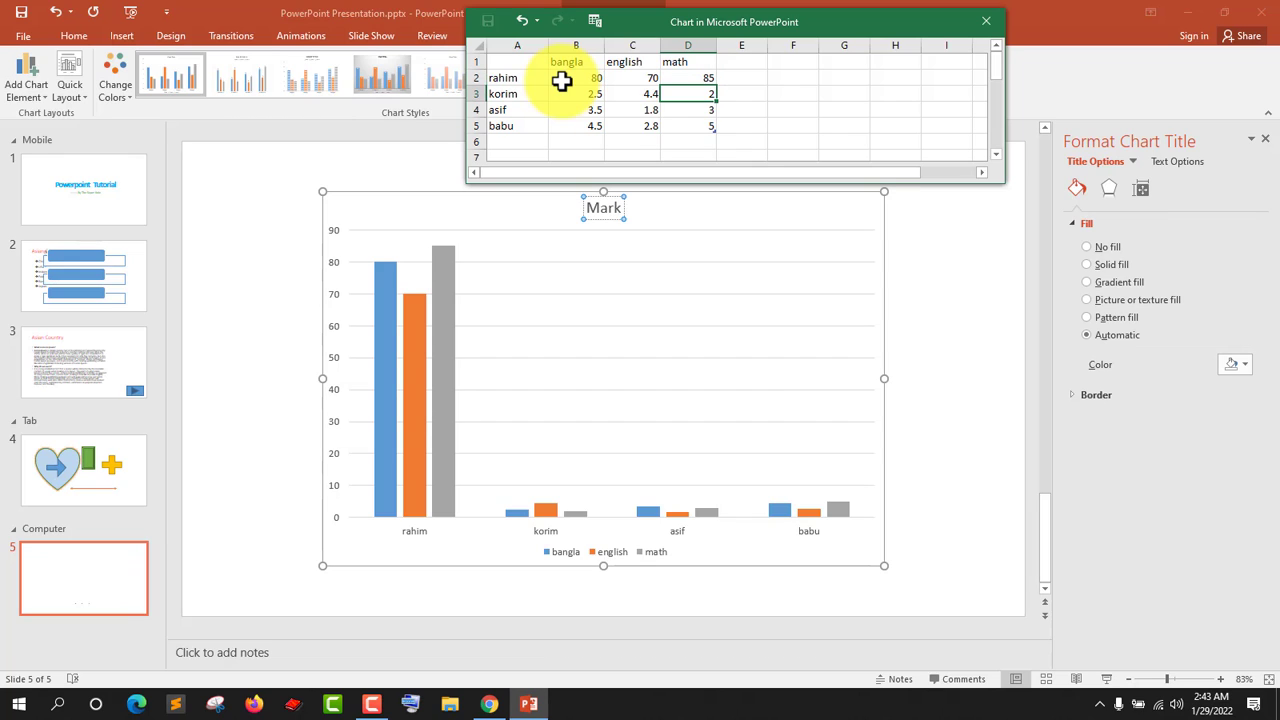
Enter the second student's marks in row 3: 87 for bangla, 67 for english and 66 for math
key(Left)
key(Left)
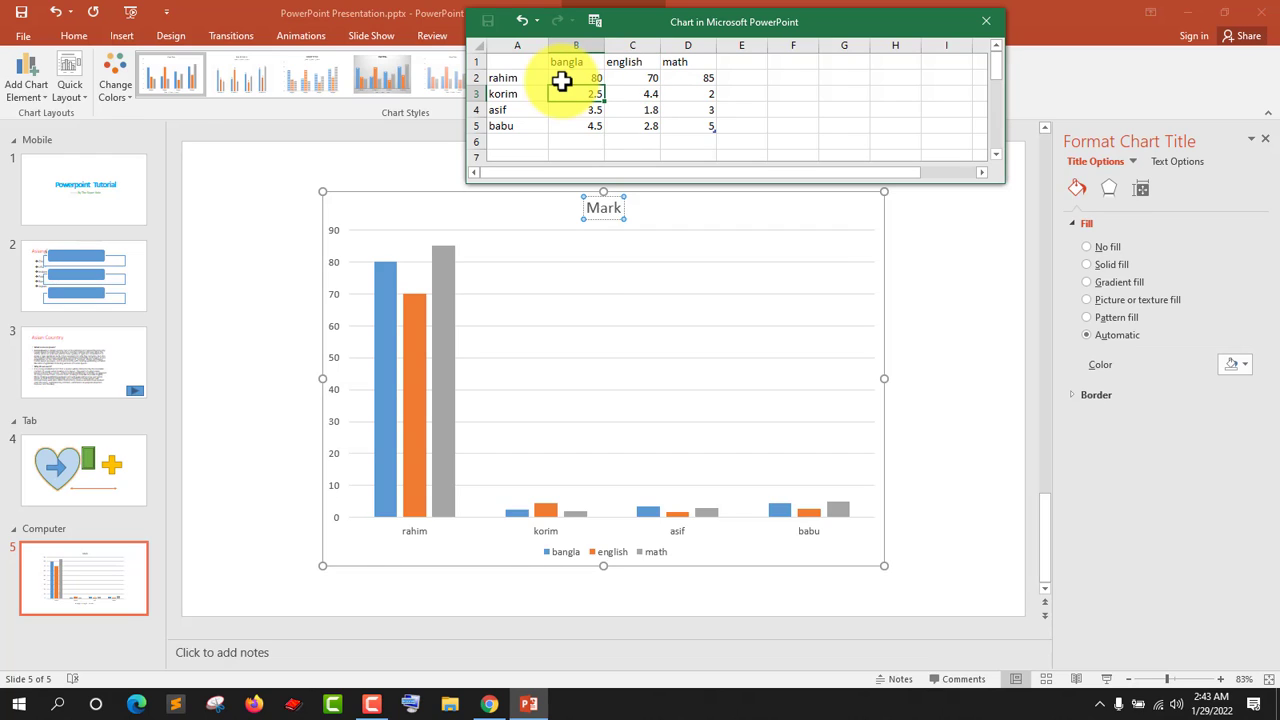
text(87)
key(Right)
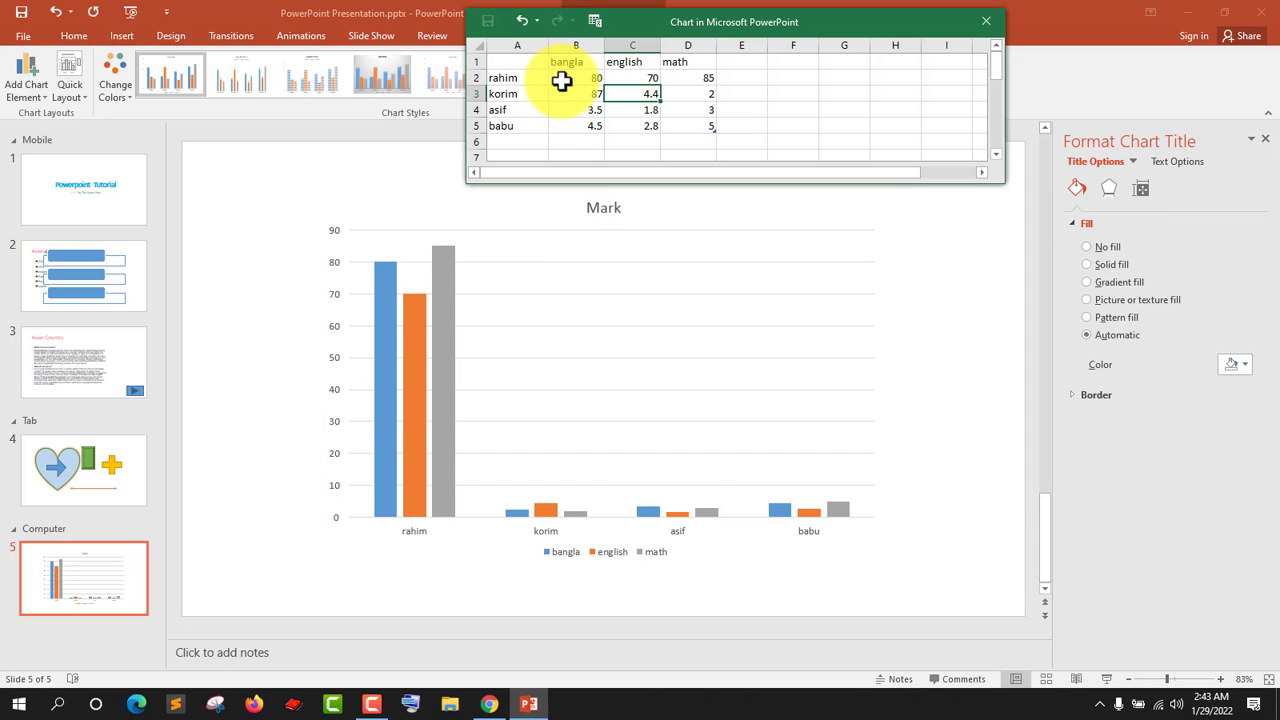
text(67)
key(Right)
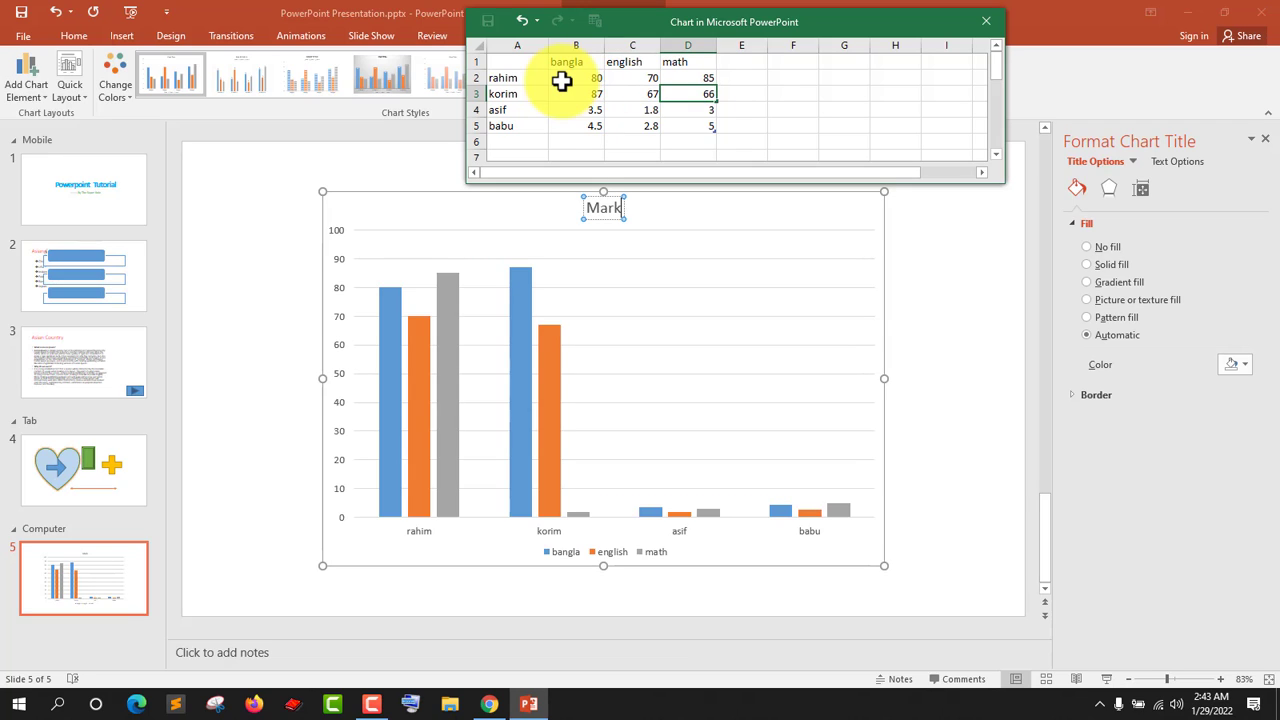
text(66)
key(Return)
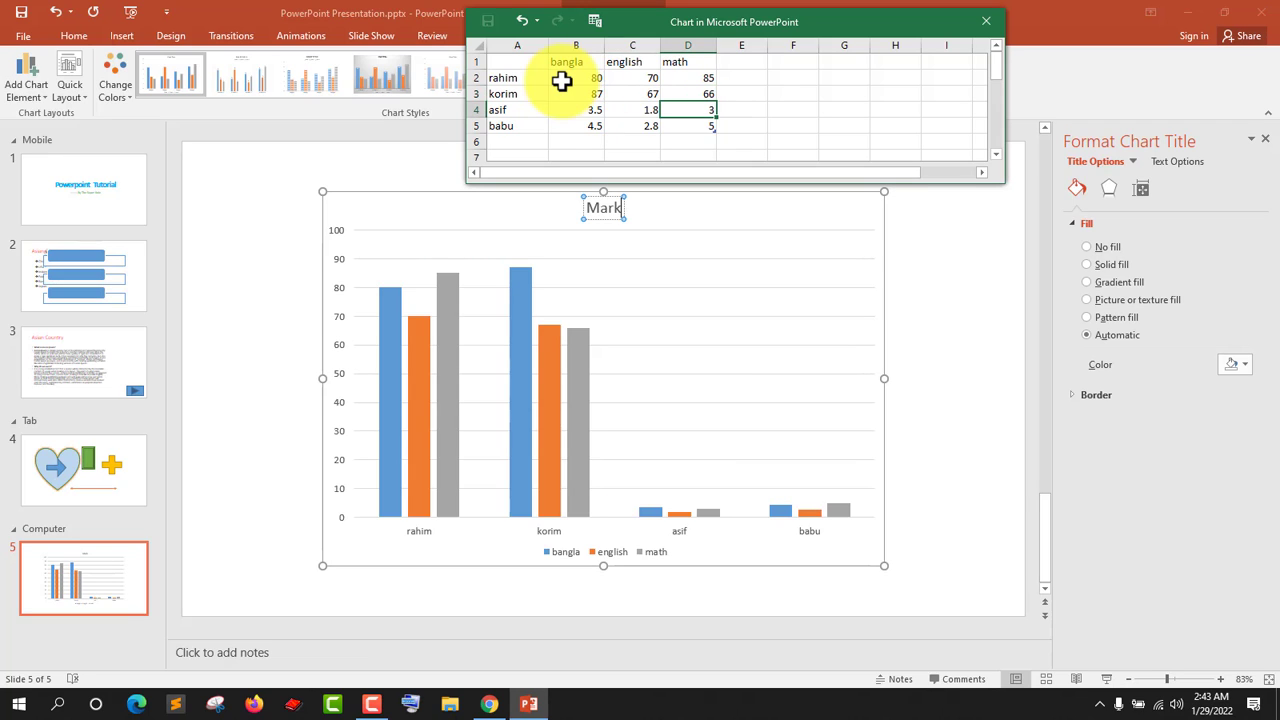
Fill in the third student's marks in row 4: 90 for math, 80 for english and 76 for bangla
key(Left)
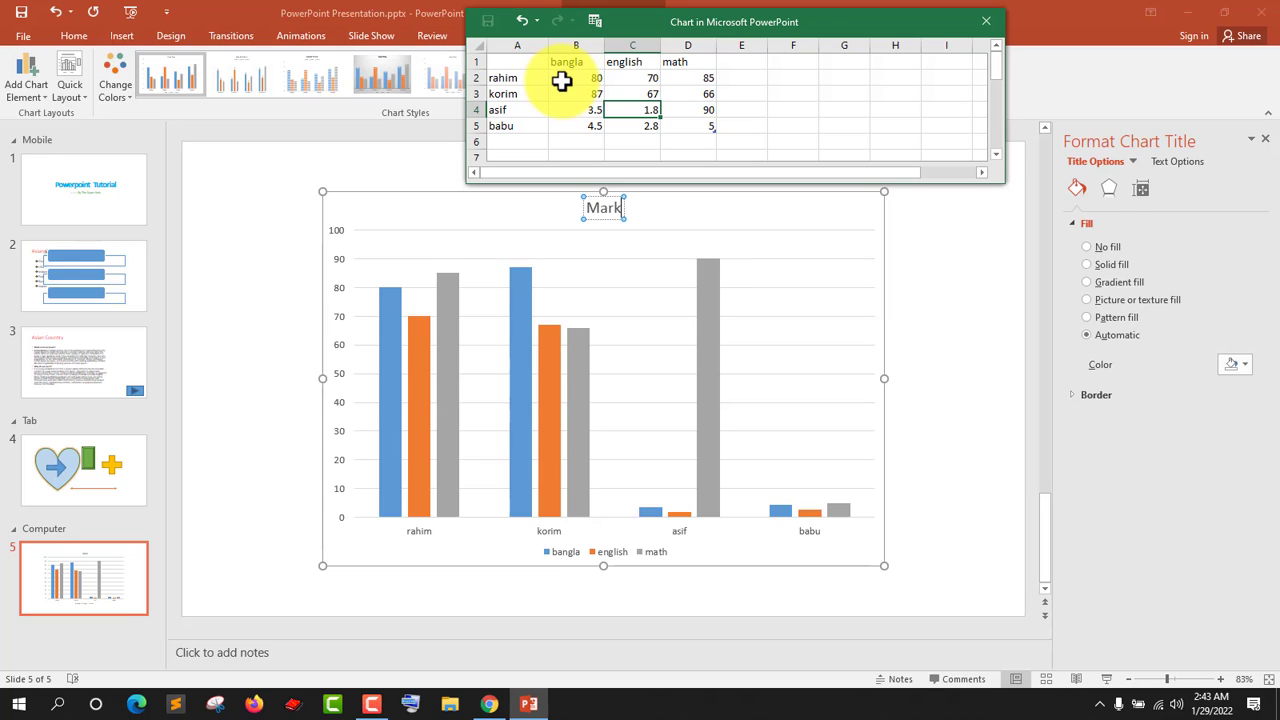
text(80)
key(Left)
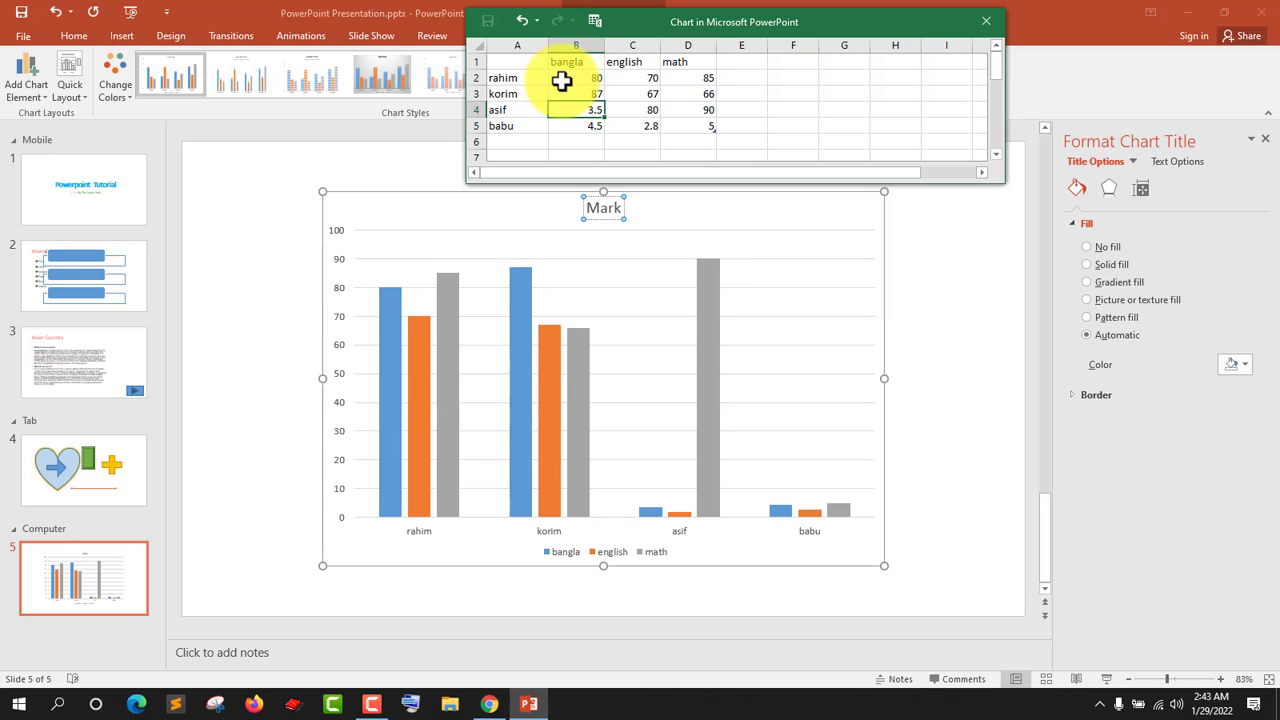
text(76)
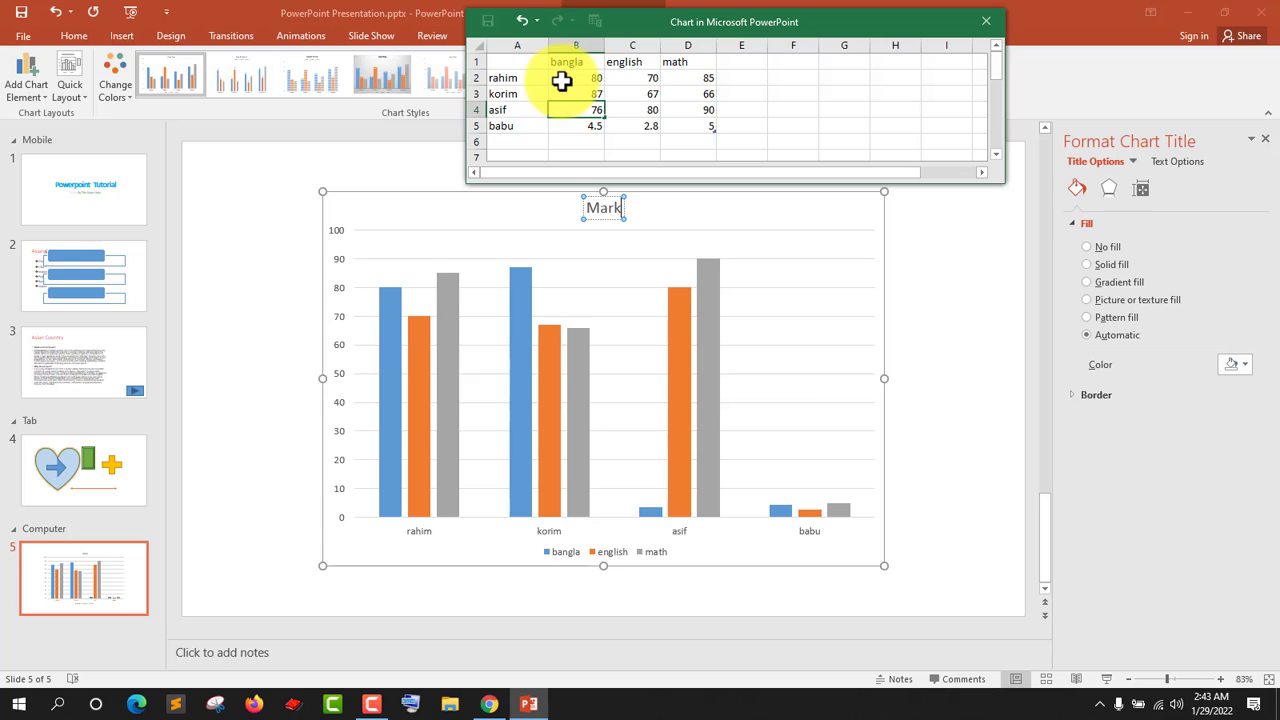
key(Return)
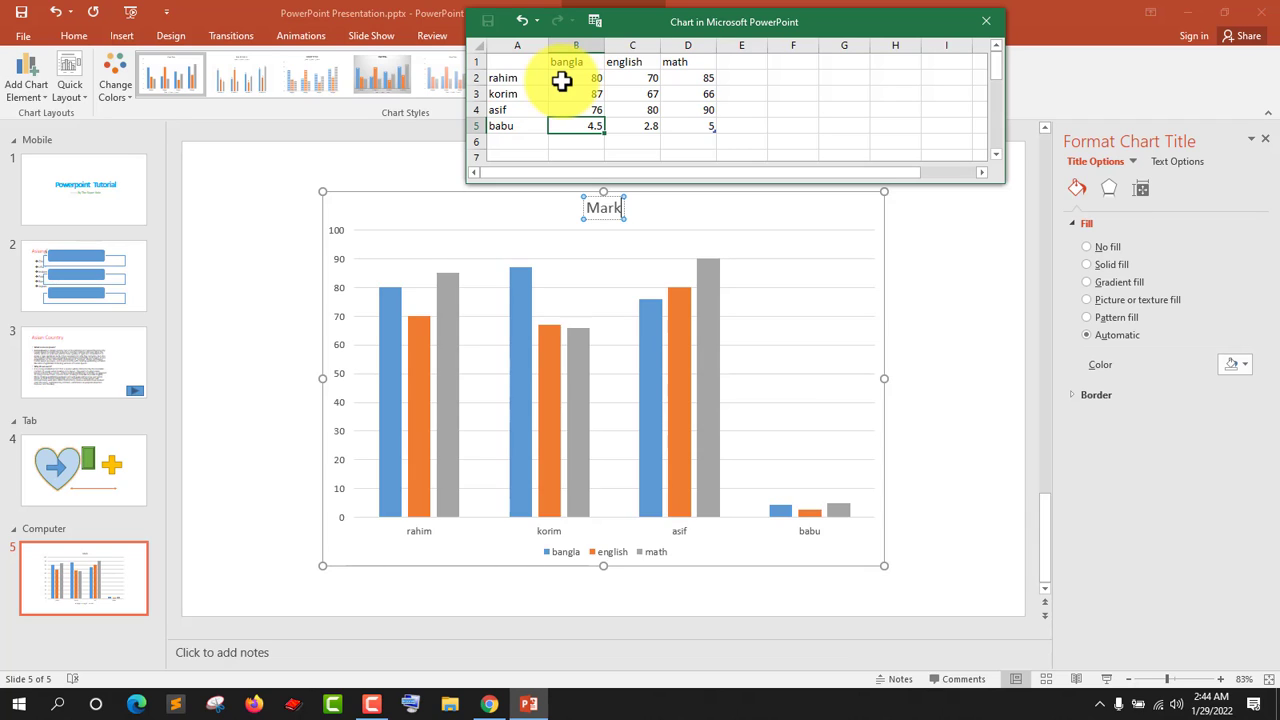
Enter 65, 90 and 80 as the fourth student's bangla, english and math marks in row 5, and close the chart data sheet
text(65)
key(Tab)
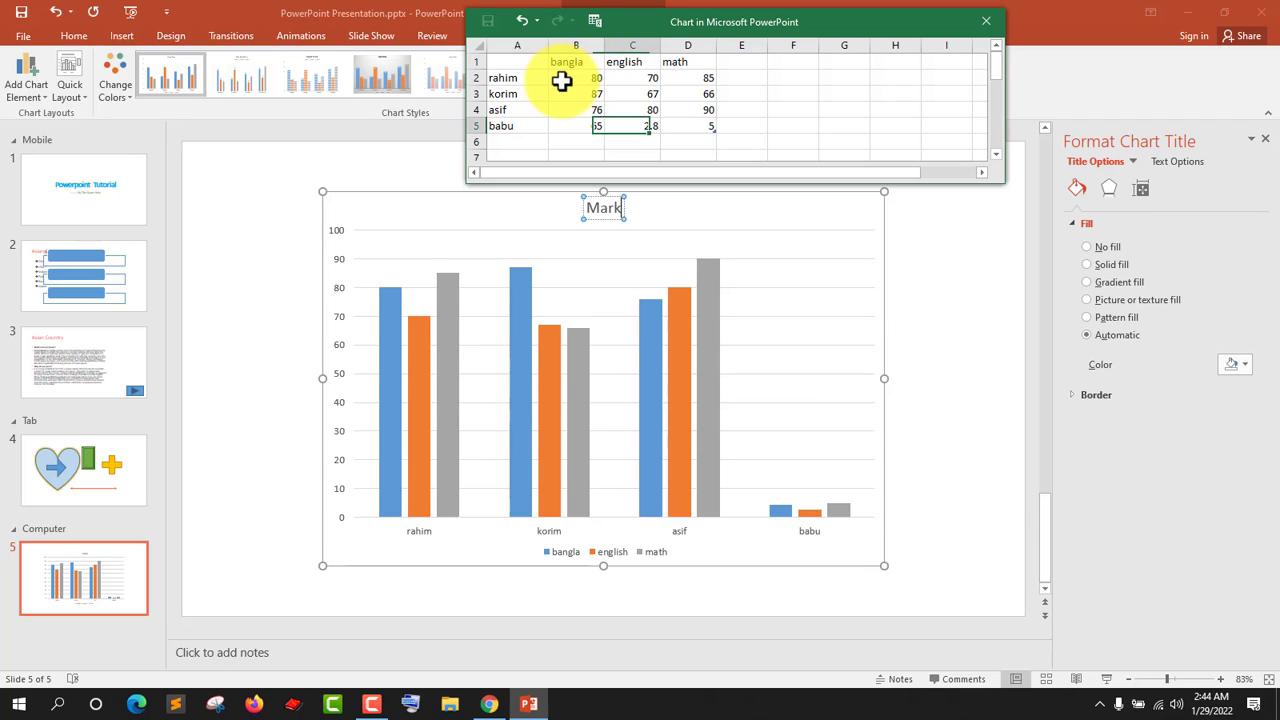
text(90)
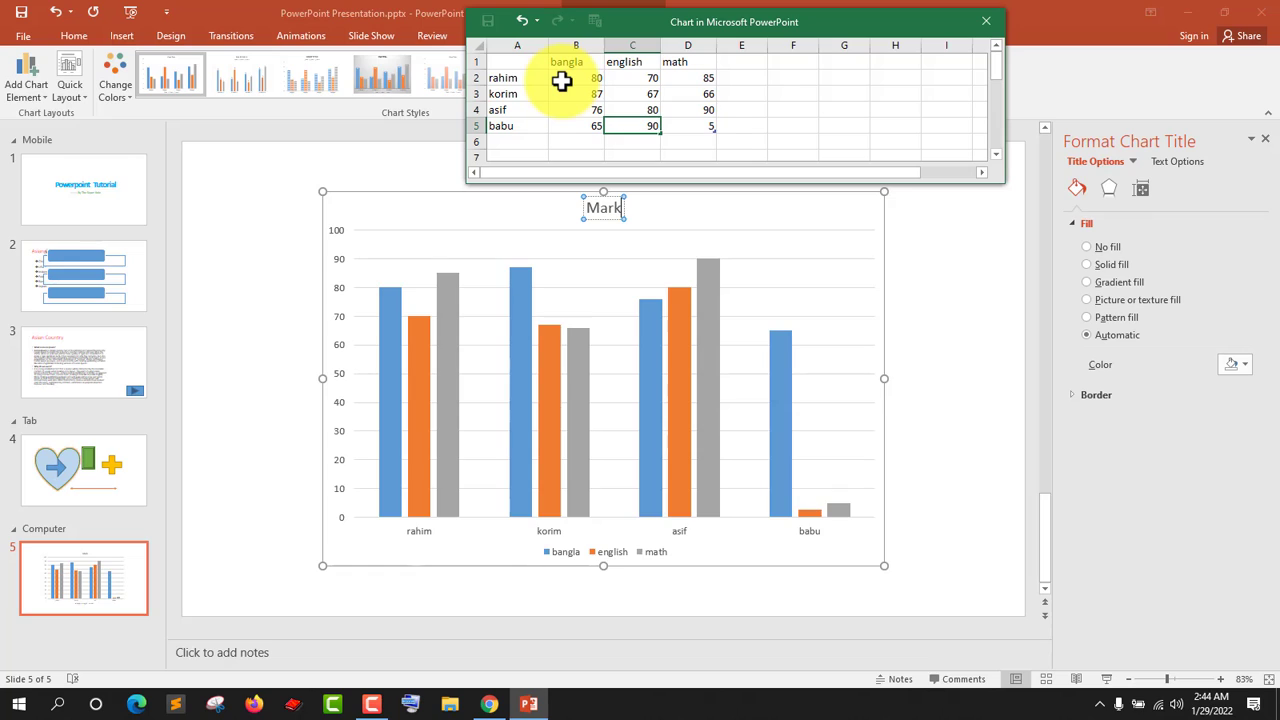
key(Tab)
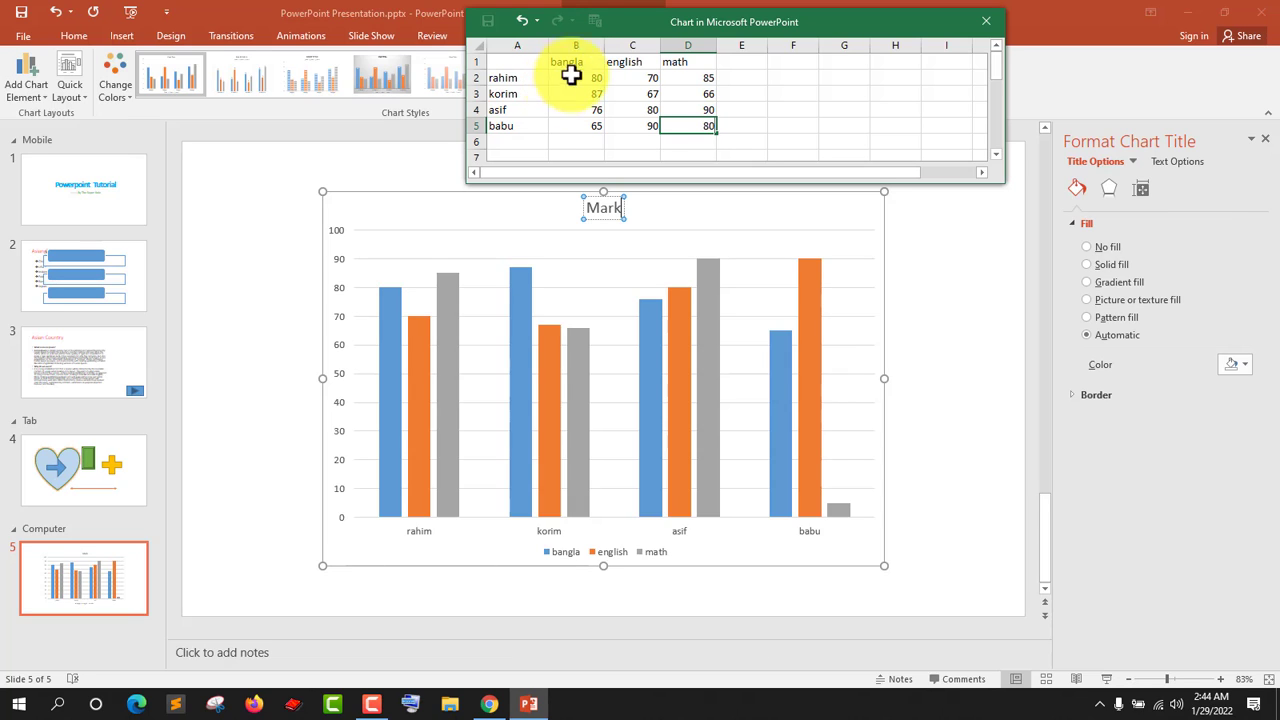
click(778, 121)
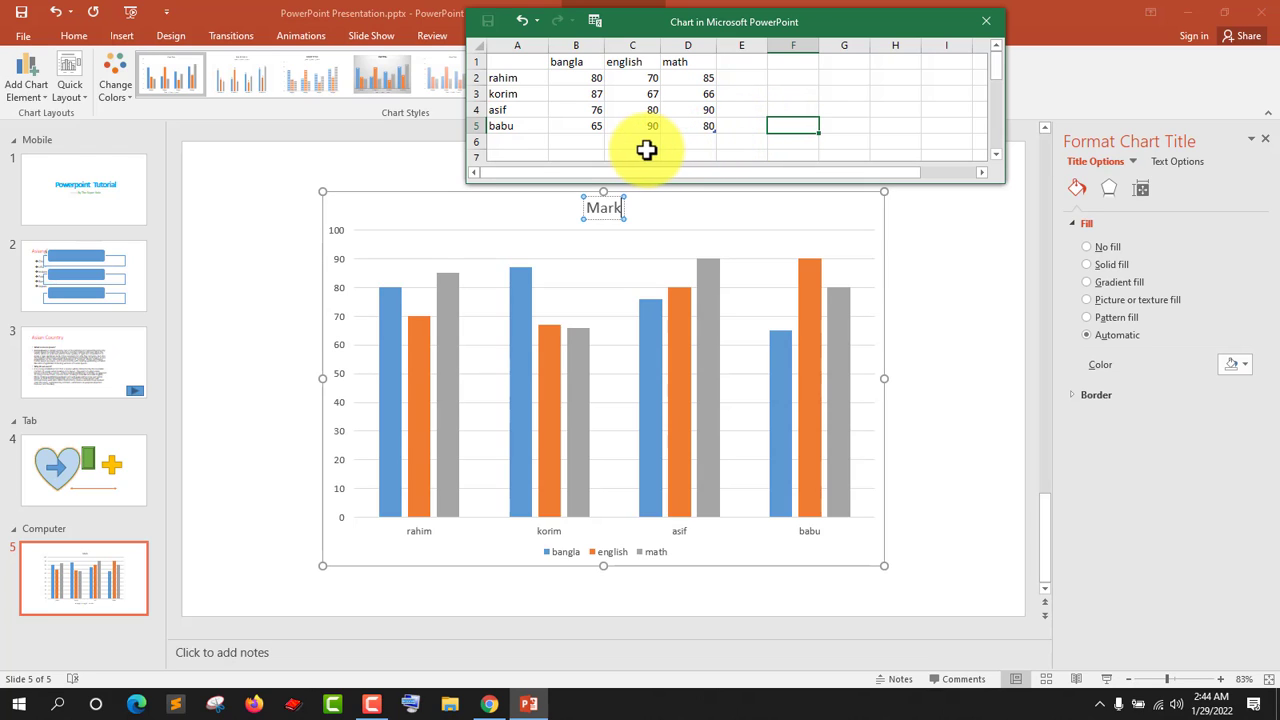
click(986, 21)
click(751, 222)
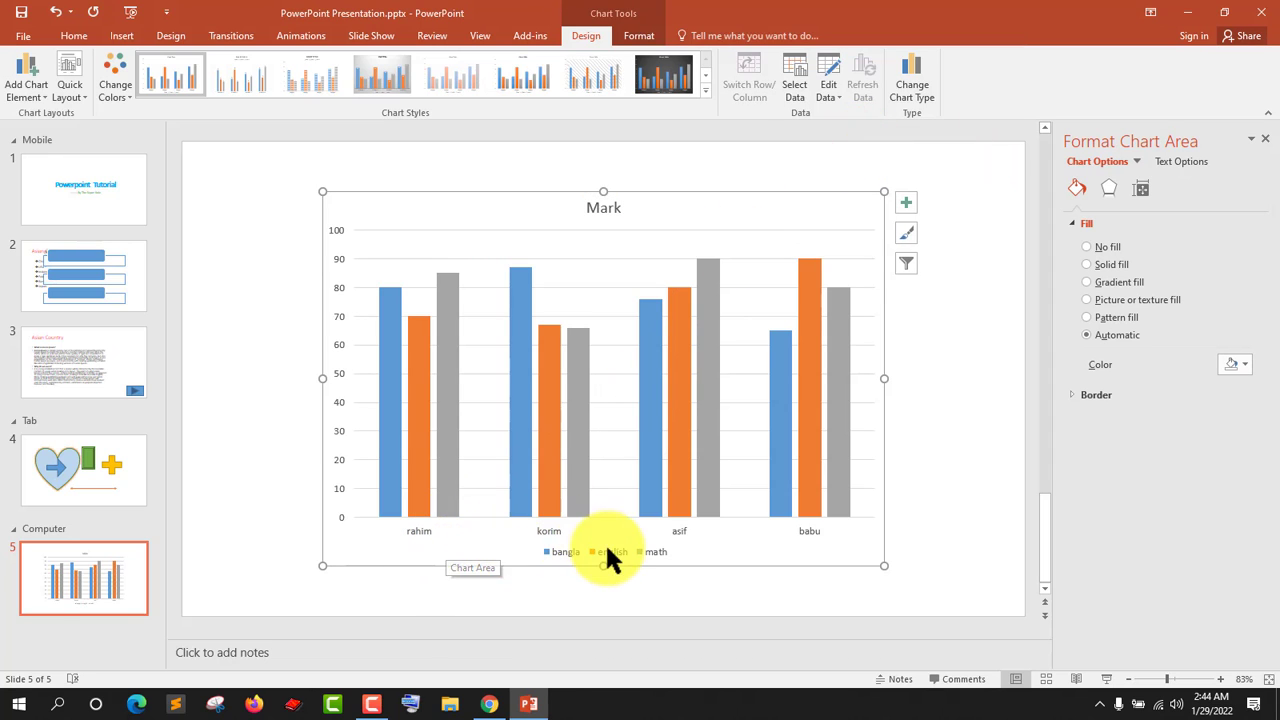
Try out several chart styles on the Mark chart, including Styles 5, 3, 2, 6 and 4
click(604, 86)
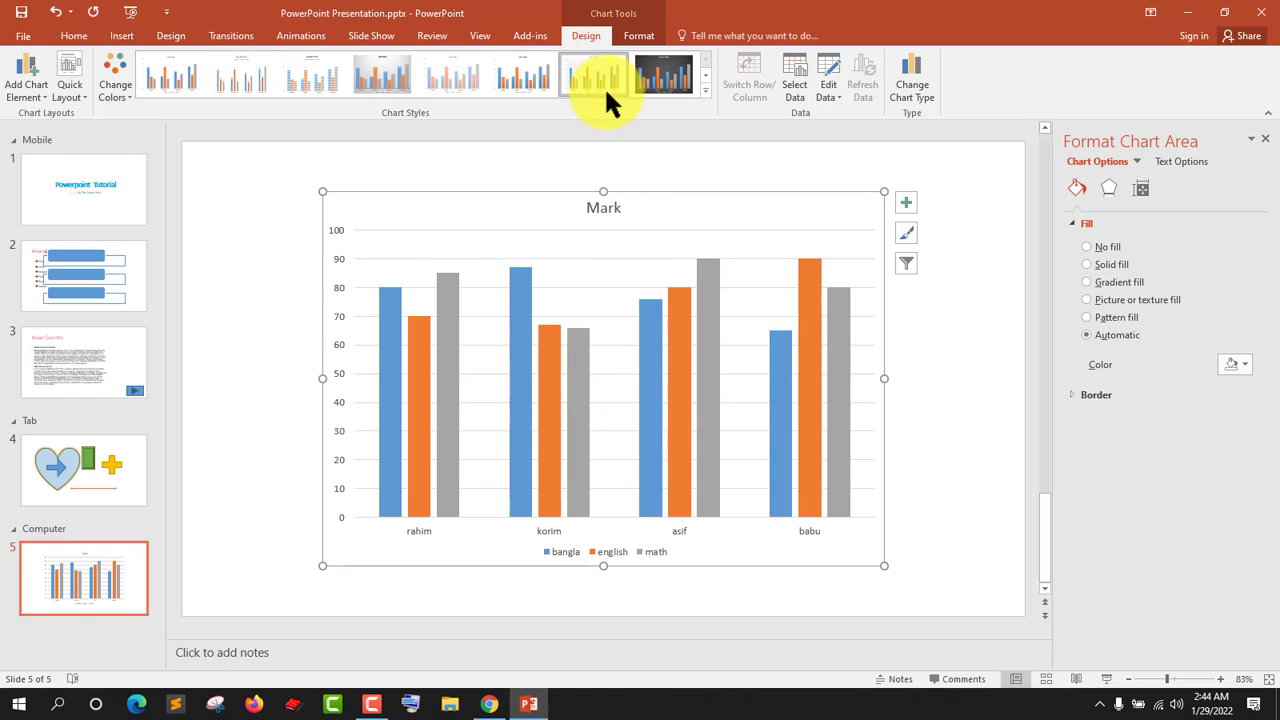
click(528, 67)
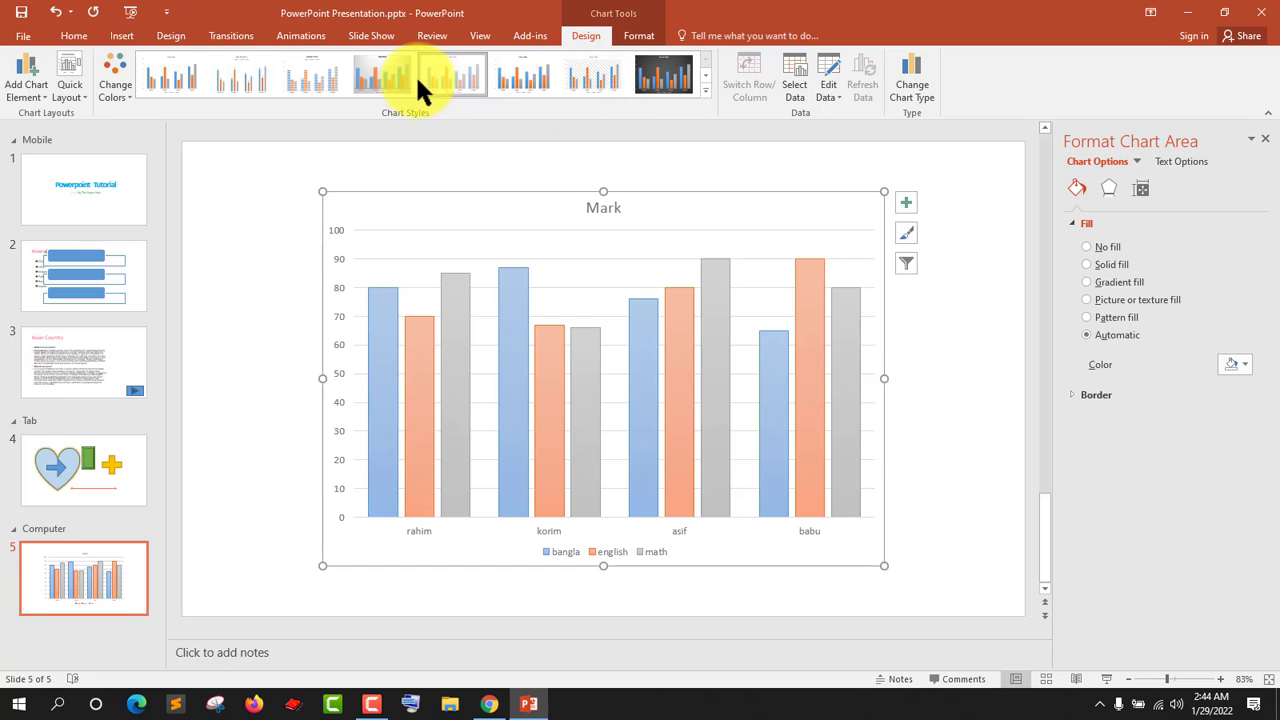
click(313, 76)
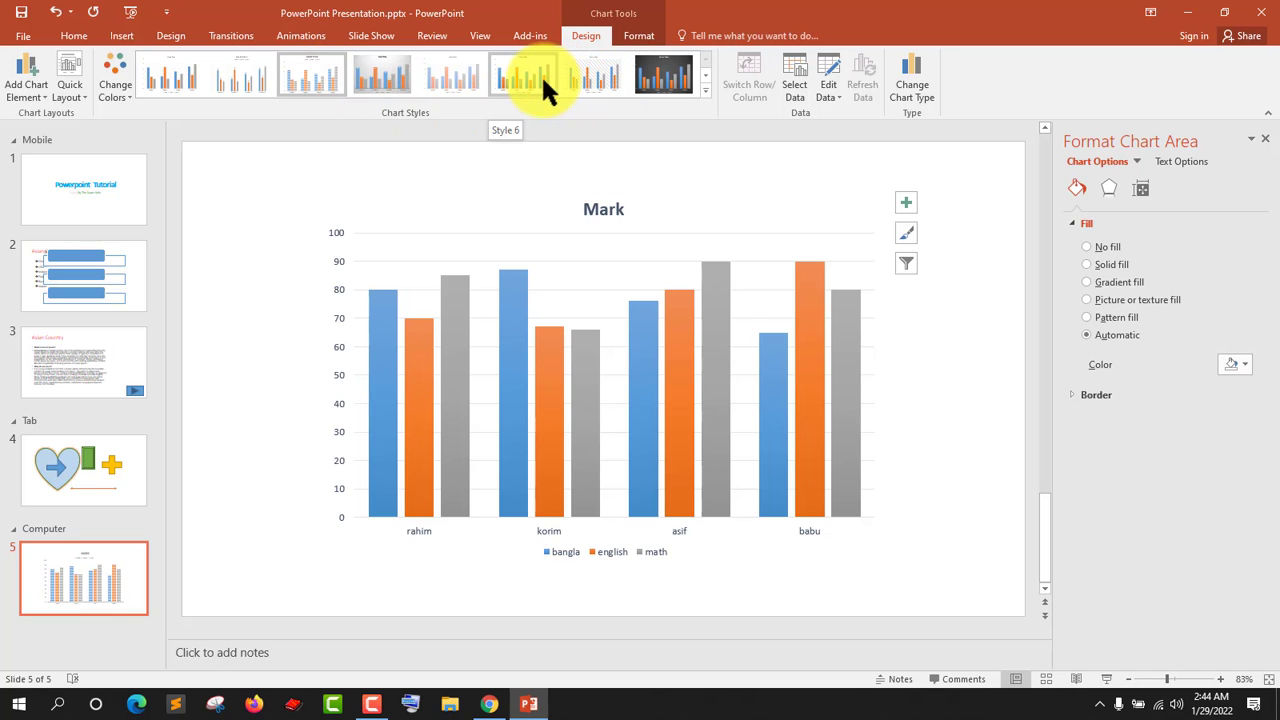
click(259, 70)
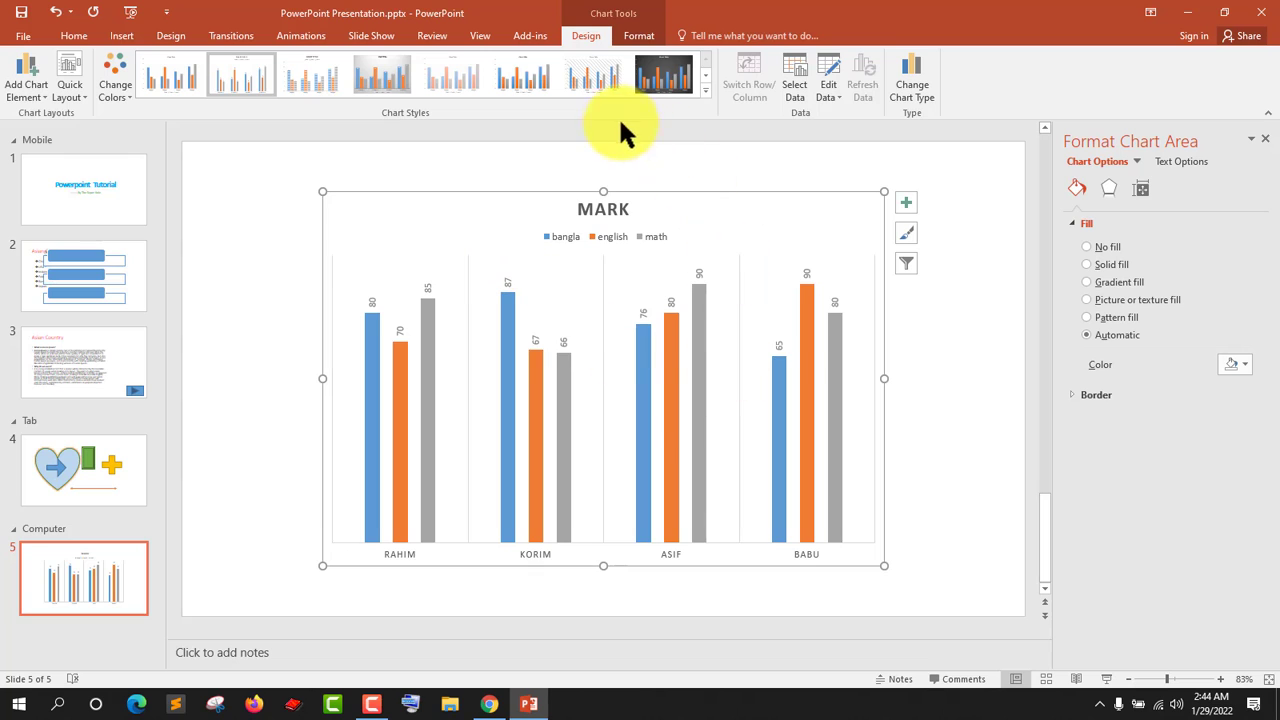
click(525, 69)
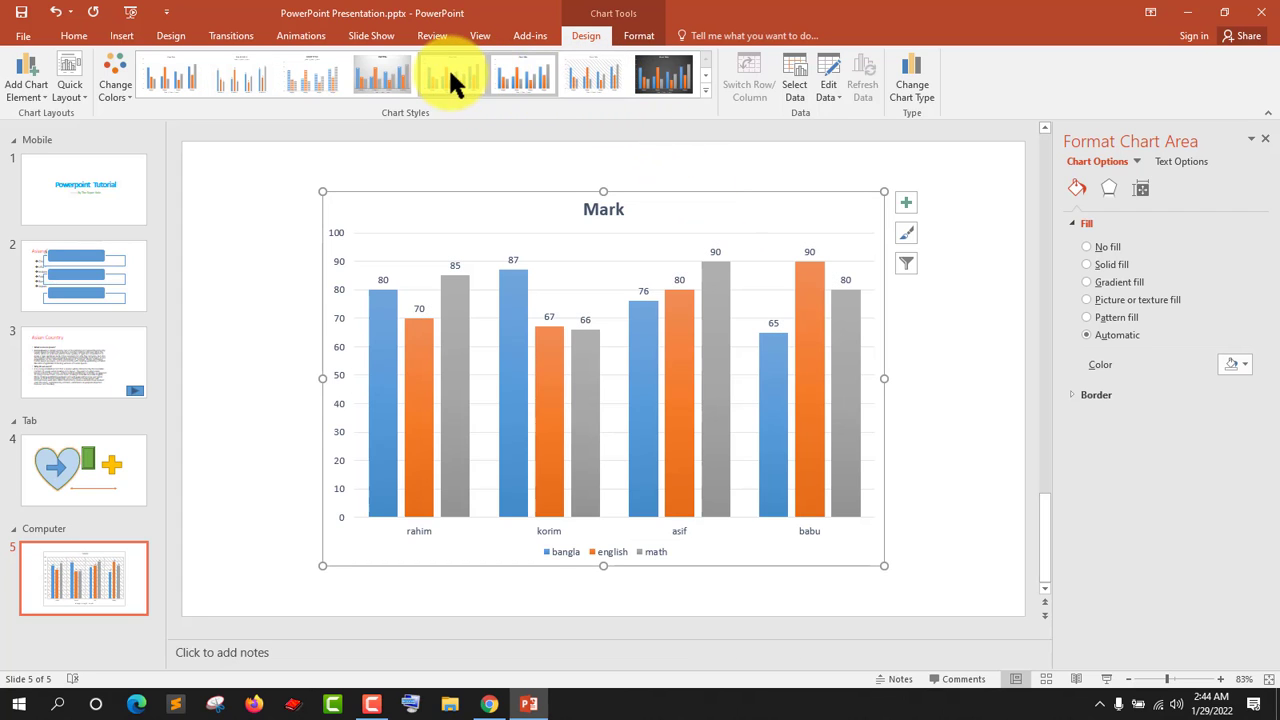
click(380, 70)
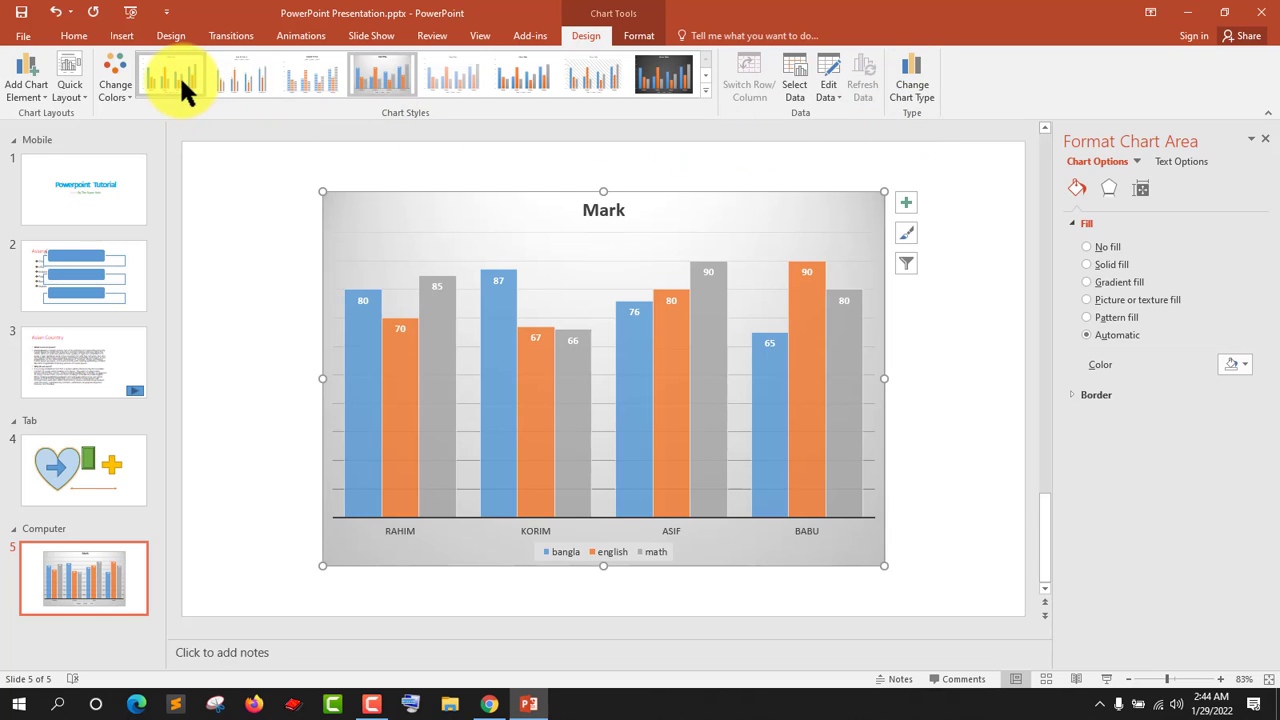
Apply Style 2 to the Mark chart to bring in data labels, and switch the chart back to Style 1
click(253, 64)
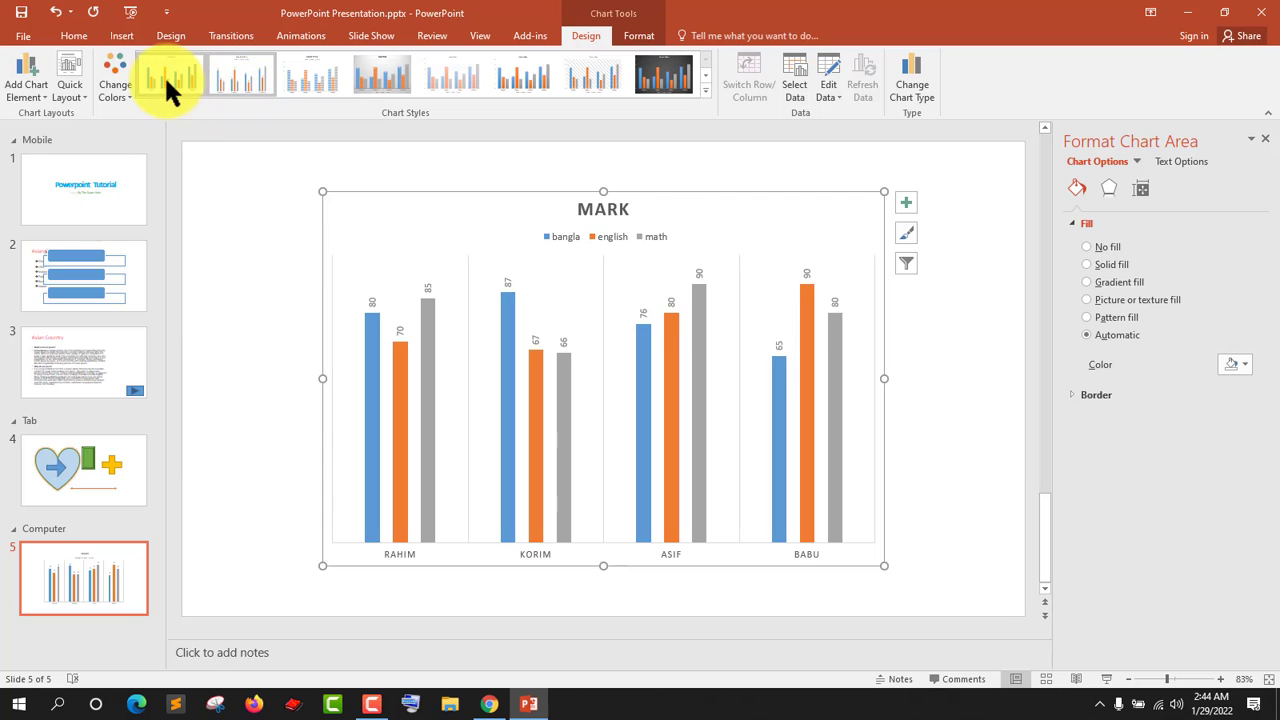
click(164, 74)
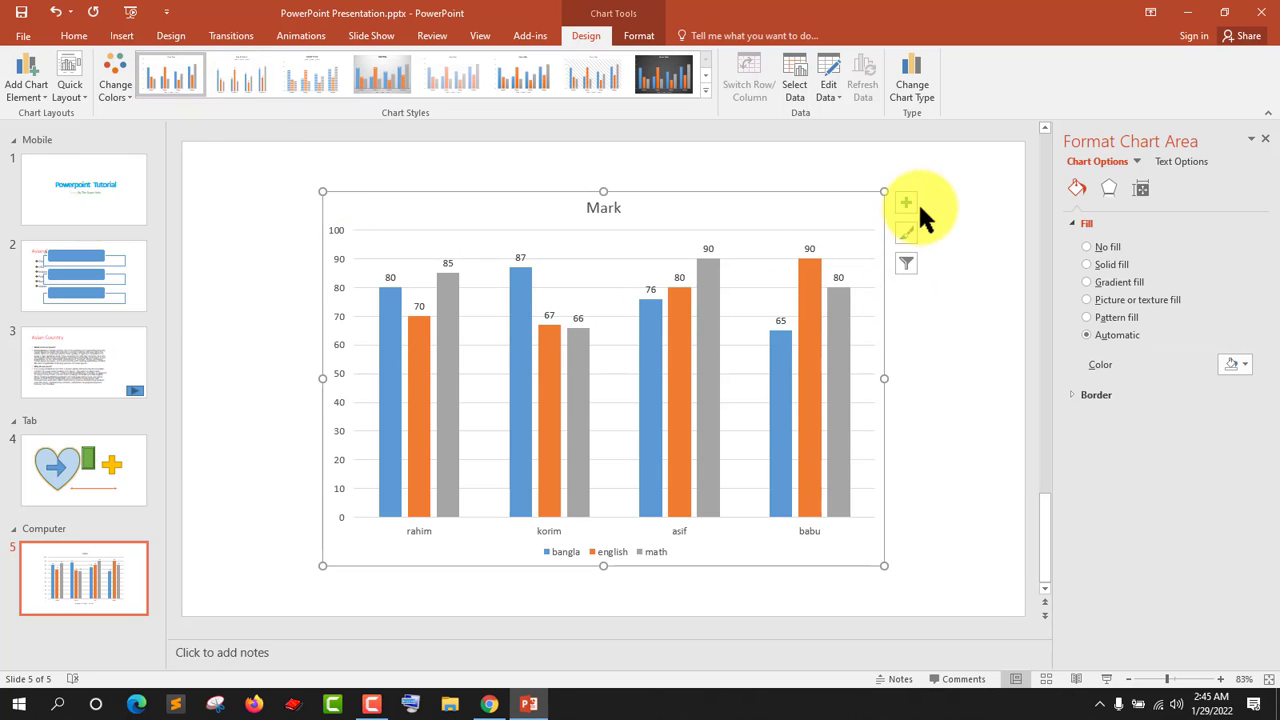
Try out a data table on the Mark chart, remove it, and open and cancel adding a trendline
click(903, 205)
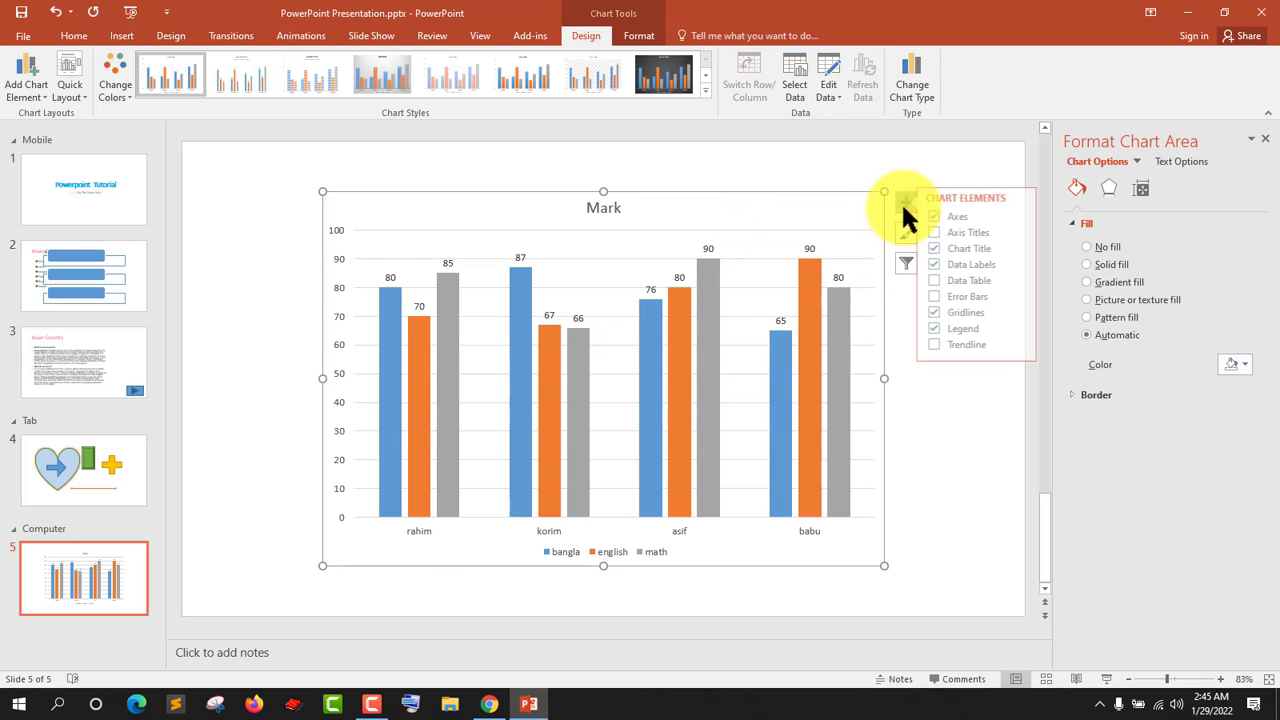
click(949, 280)
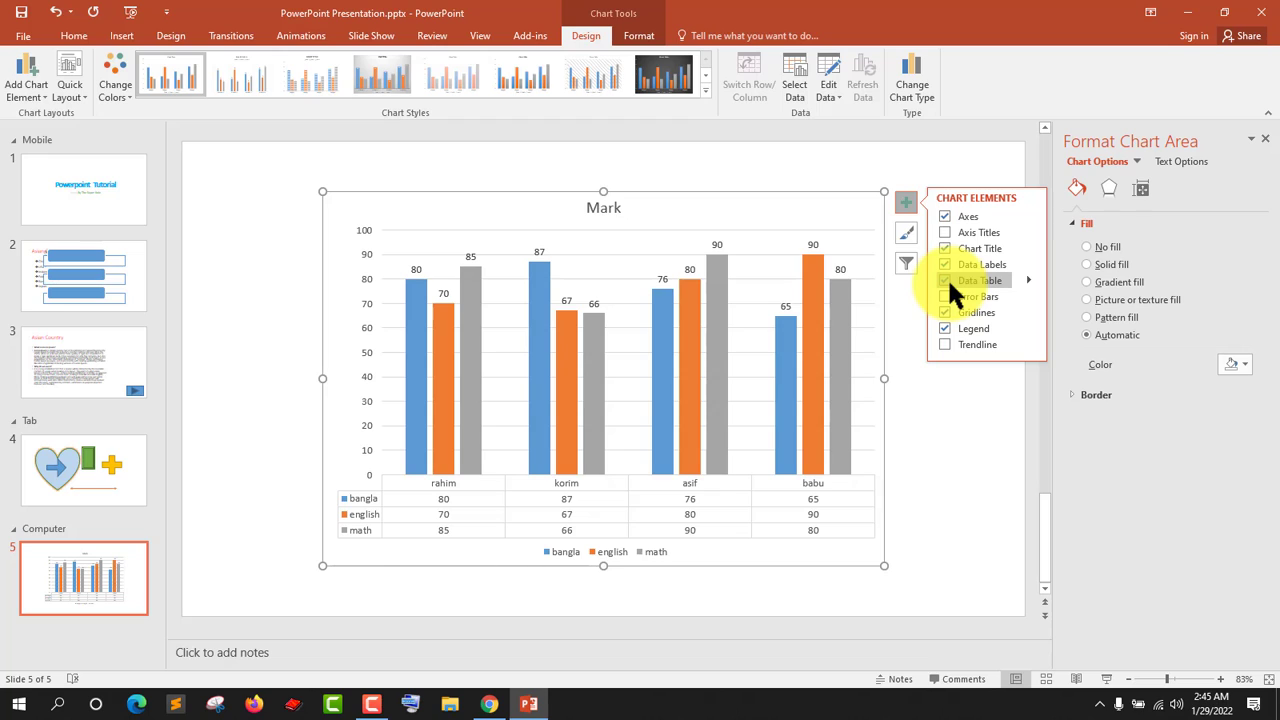
click(947, 277)
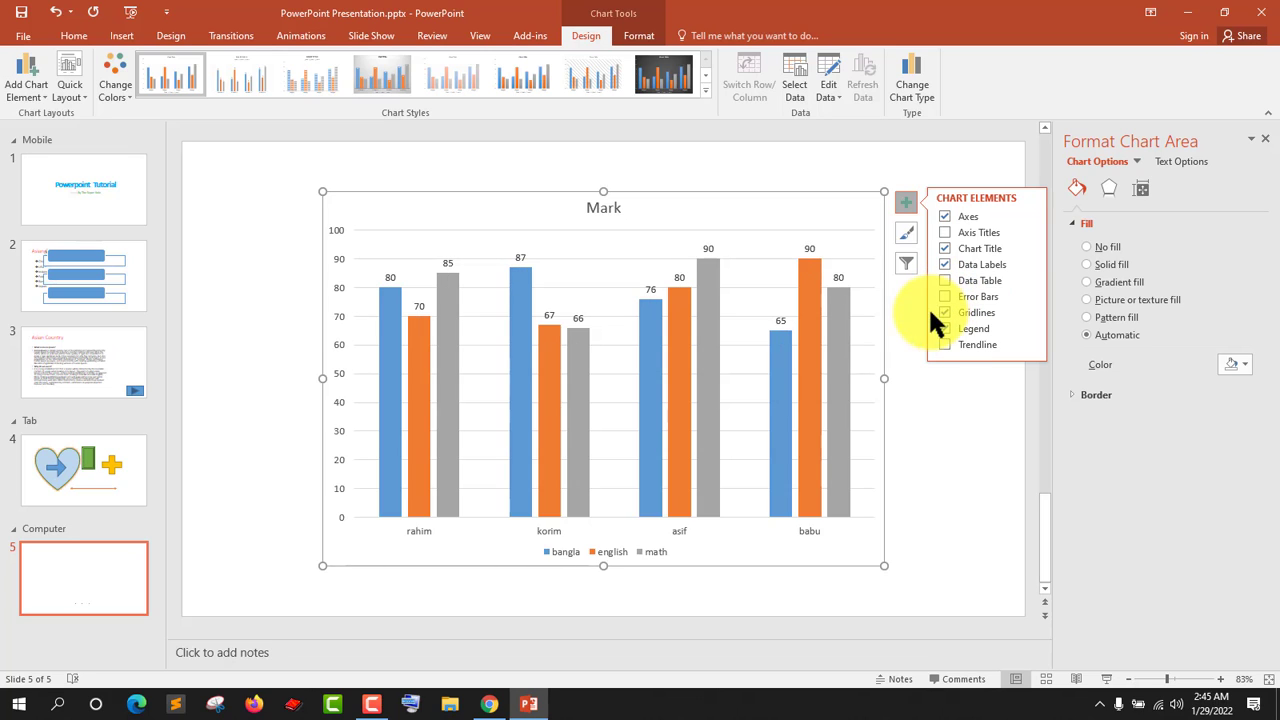
click(942, 342)
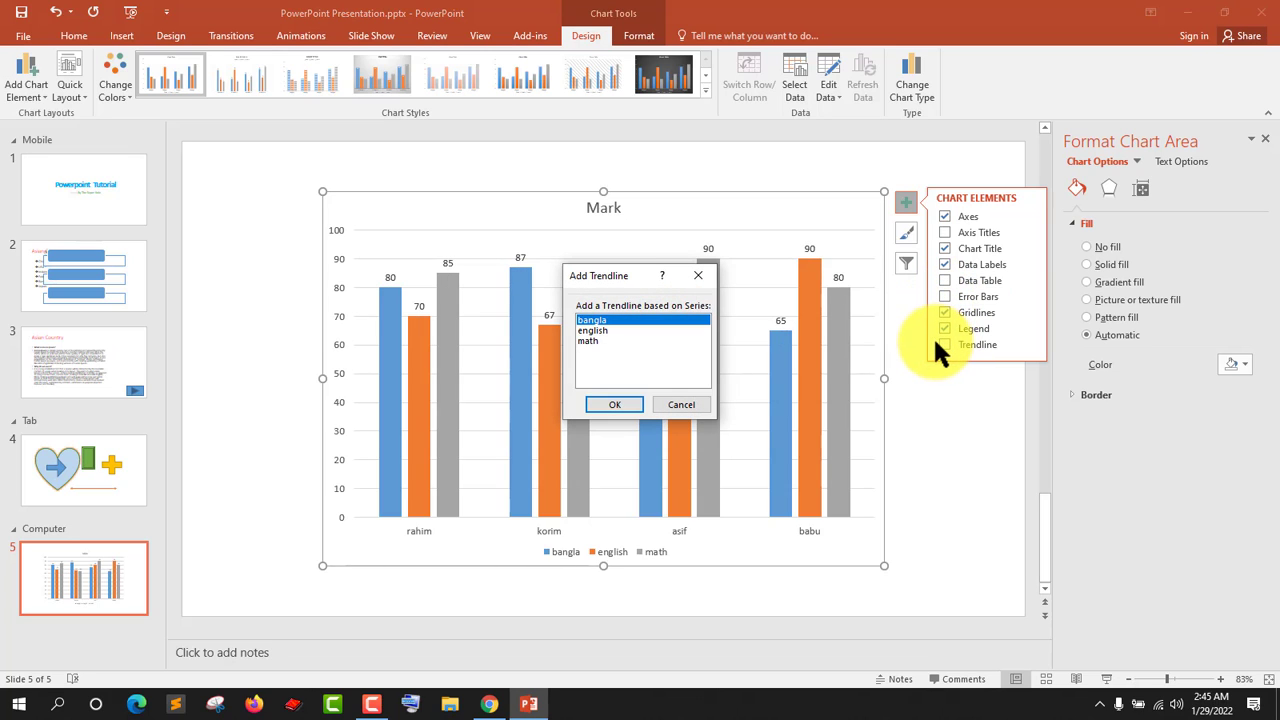
click(709, 268)
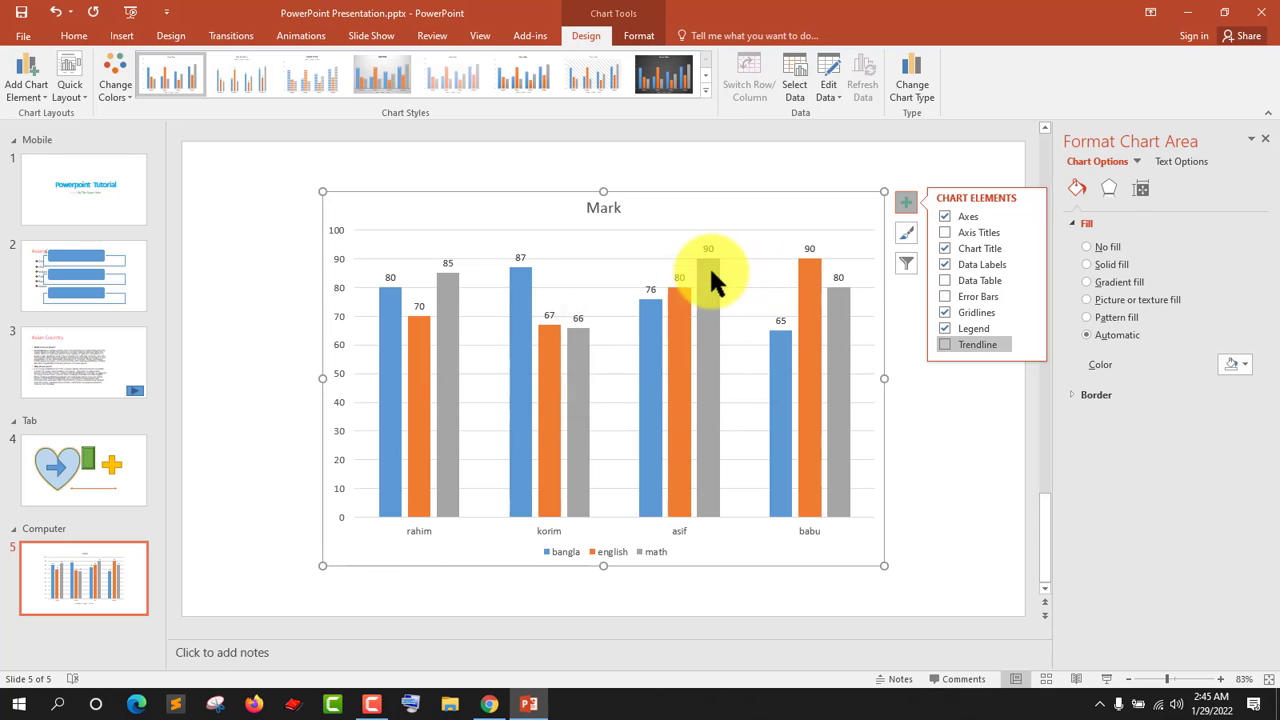
Add a data table below the columns of the Mark chart and select the plot area
click(946, 280)
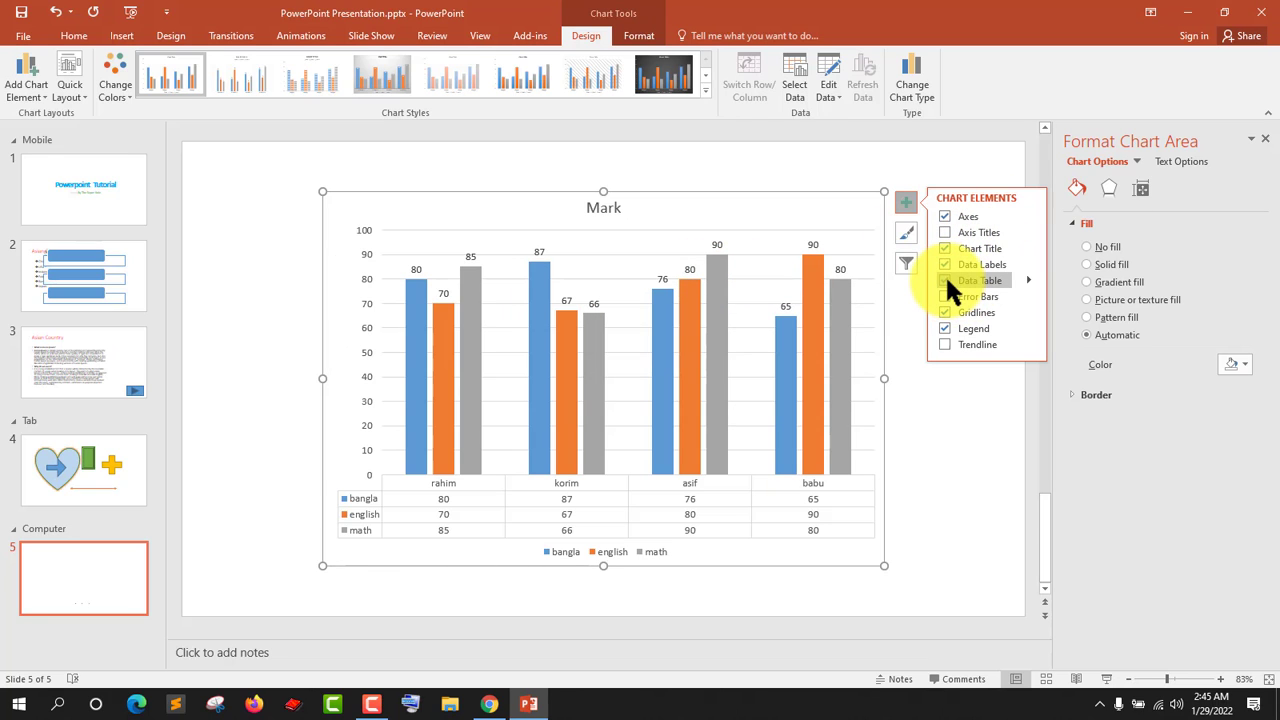
click(938, 432)
click(617, 377)
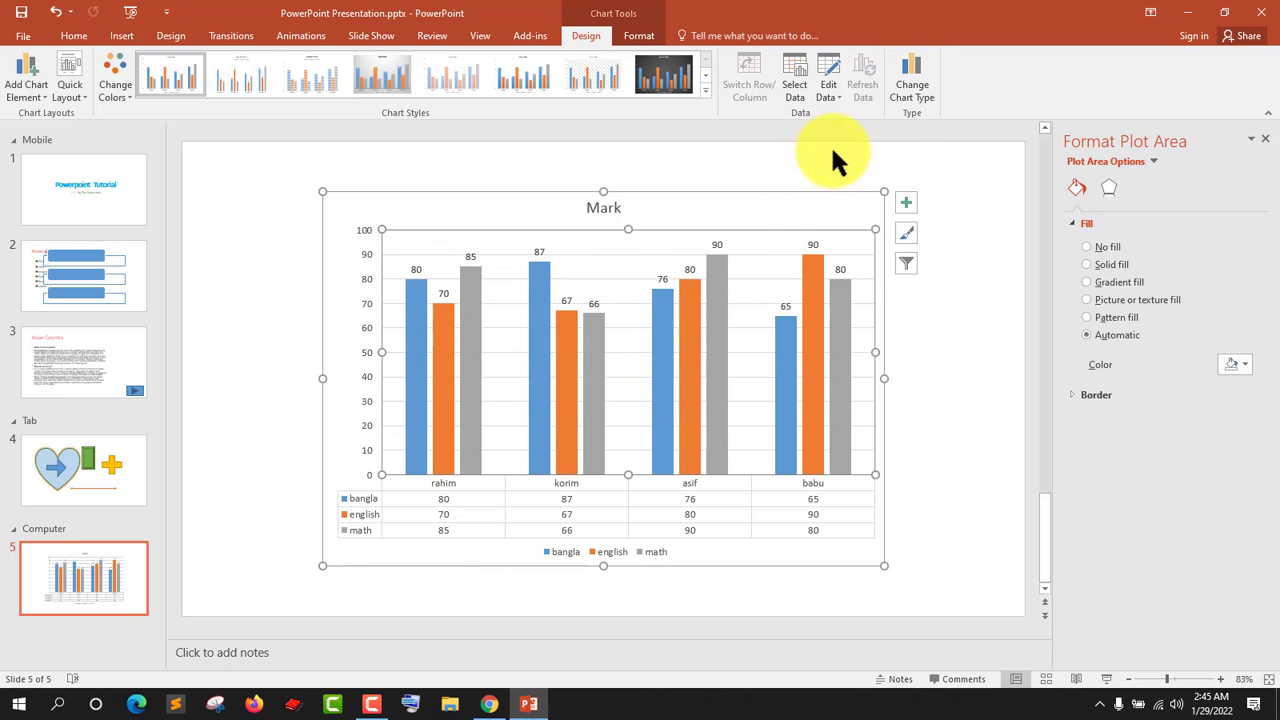
Change the Mark chart's type to a standard Pie chart
click(912, 88)
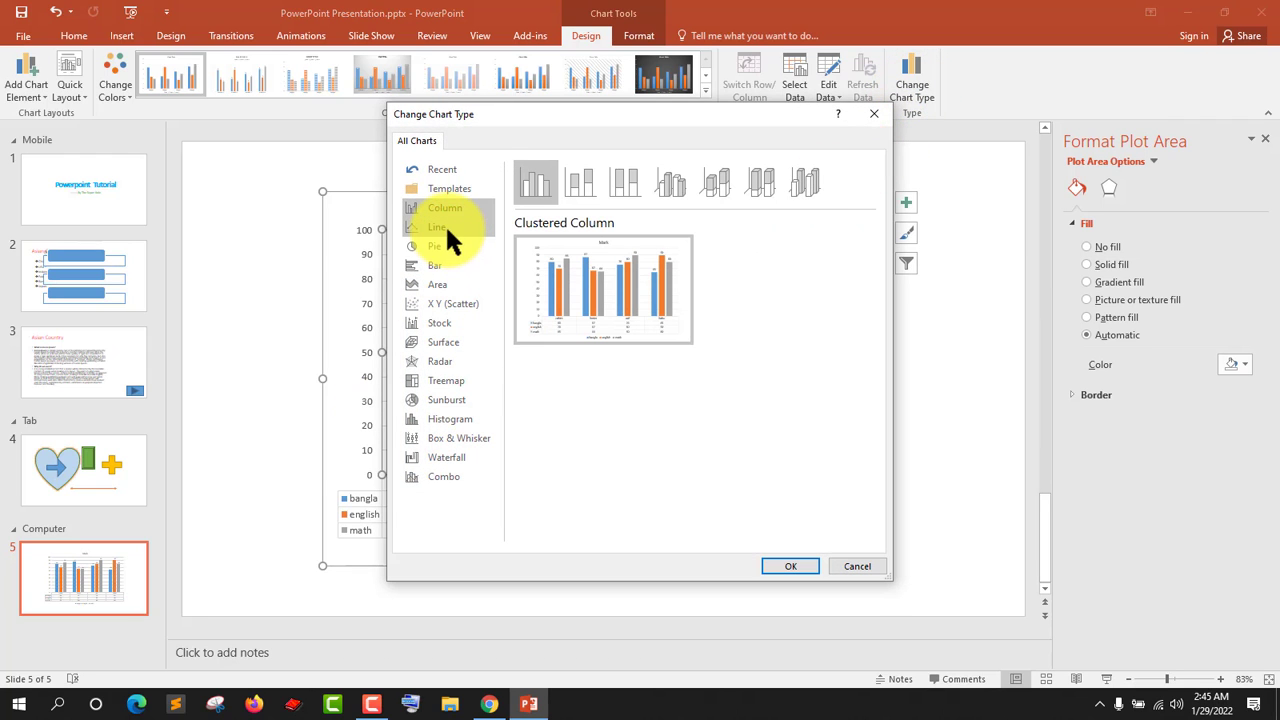
click(445, 226)
click(443, 246)
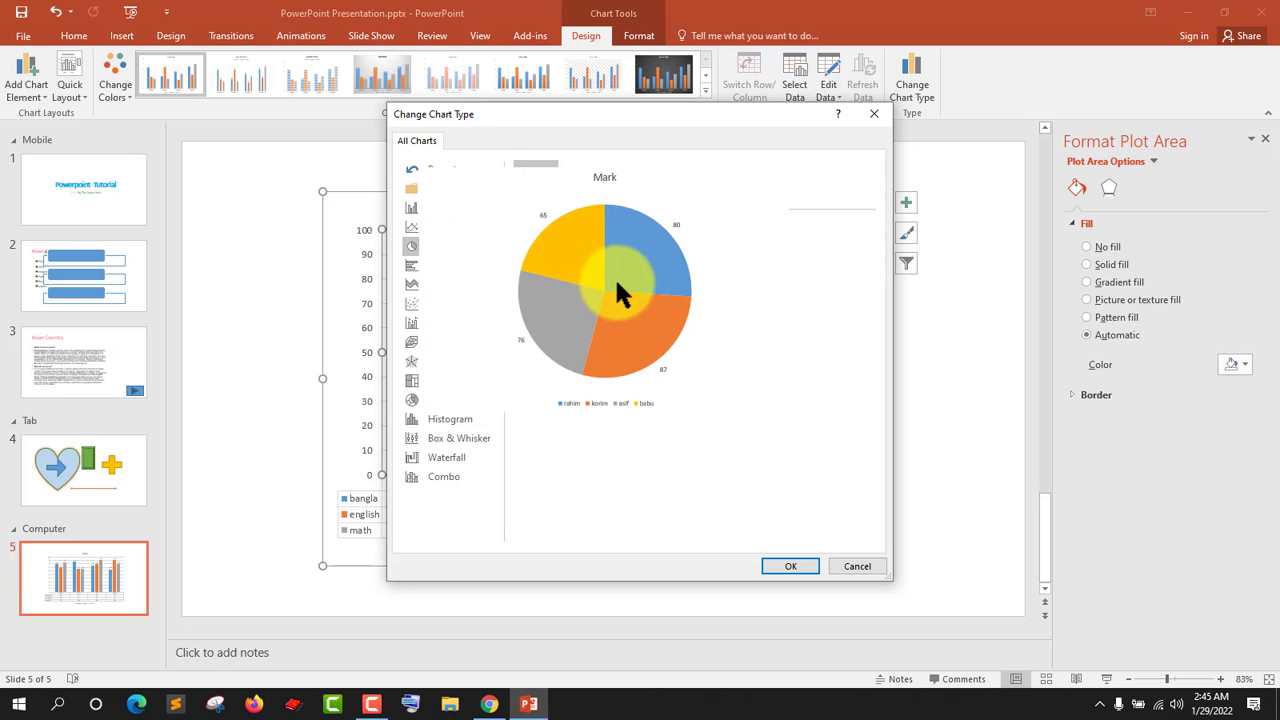
mouse_move(609, 279)
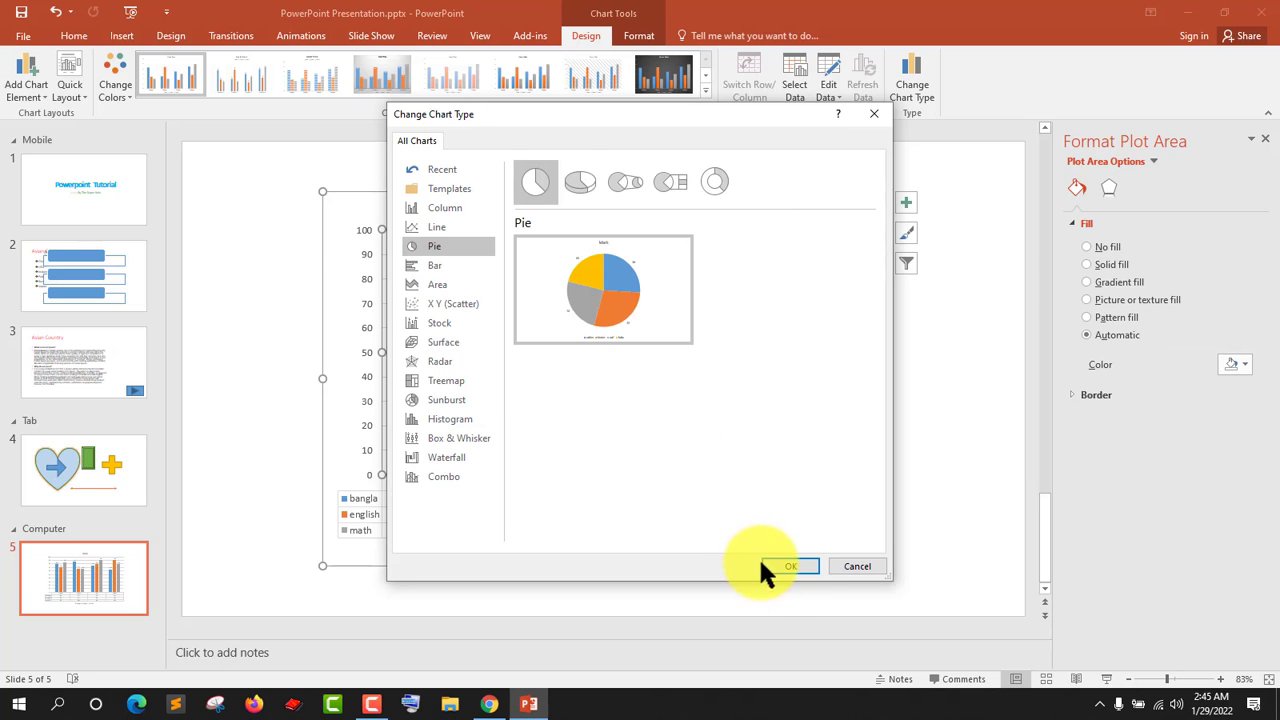
key(Escape)
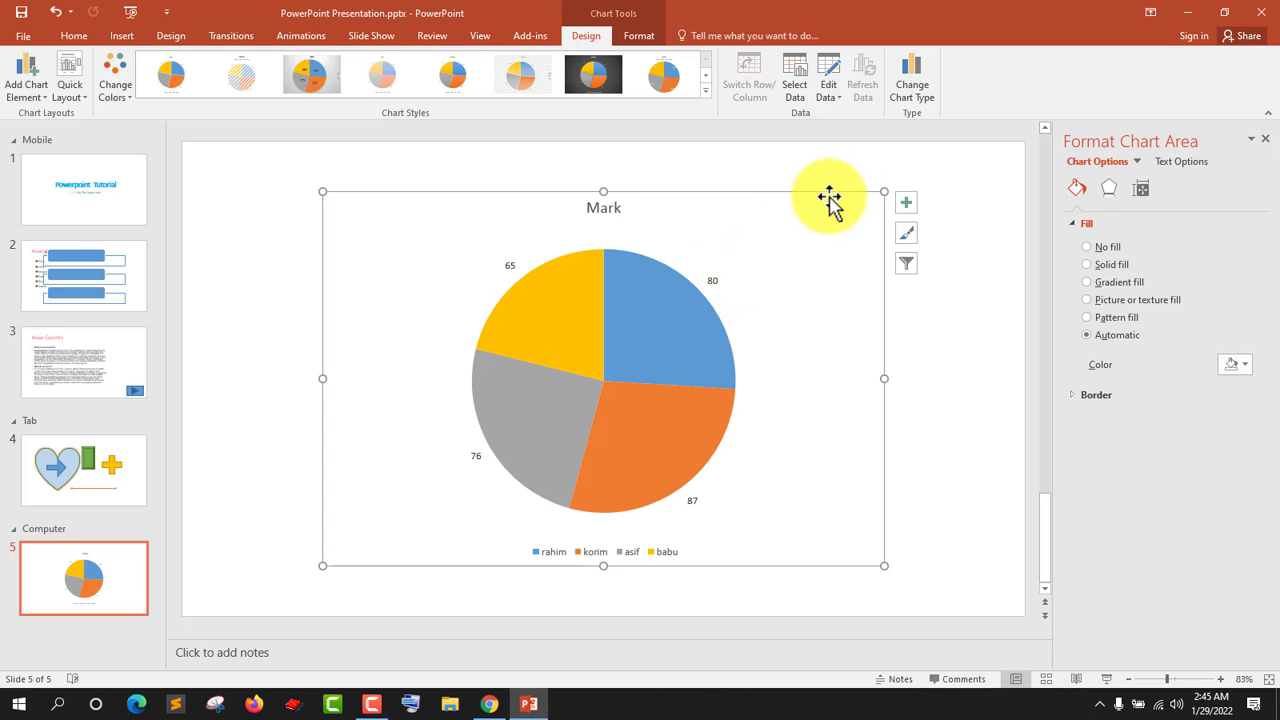
Change the Mark chart's type to the basic Line chart
click(912, 94)
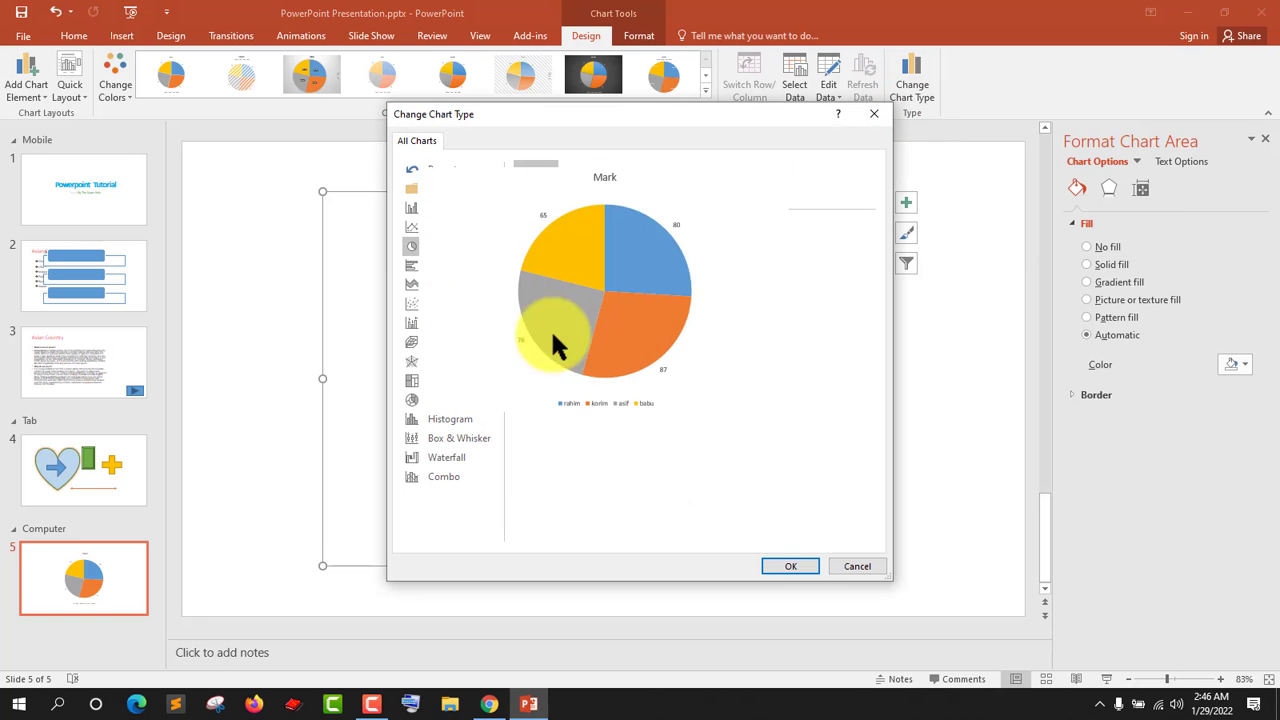
click(437, 208)
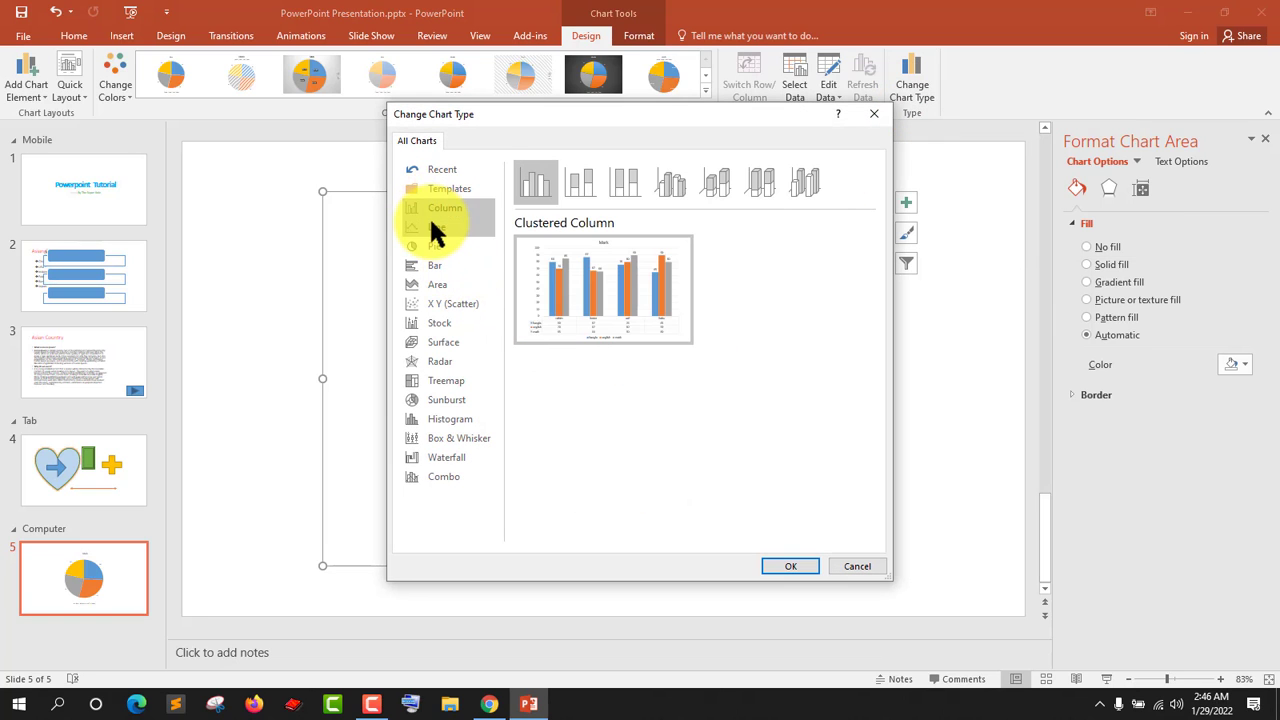
click(435, 227)
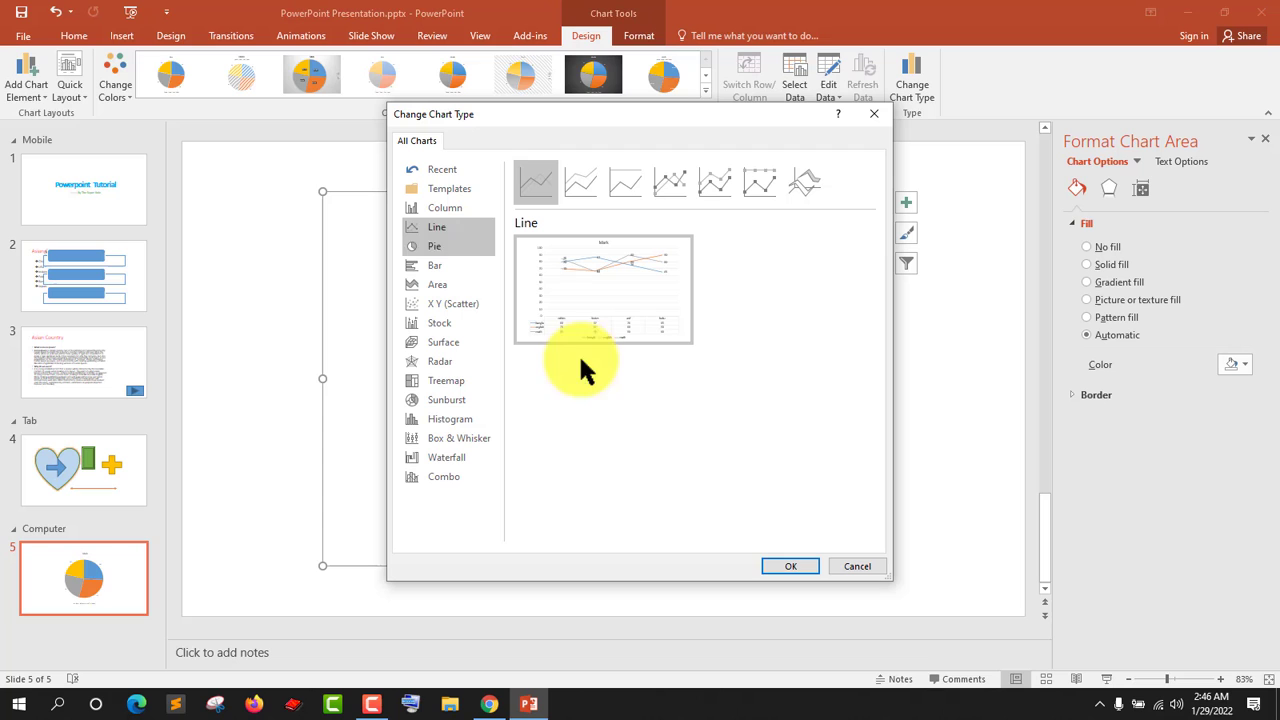
click(790, 566)
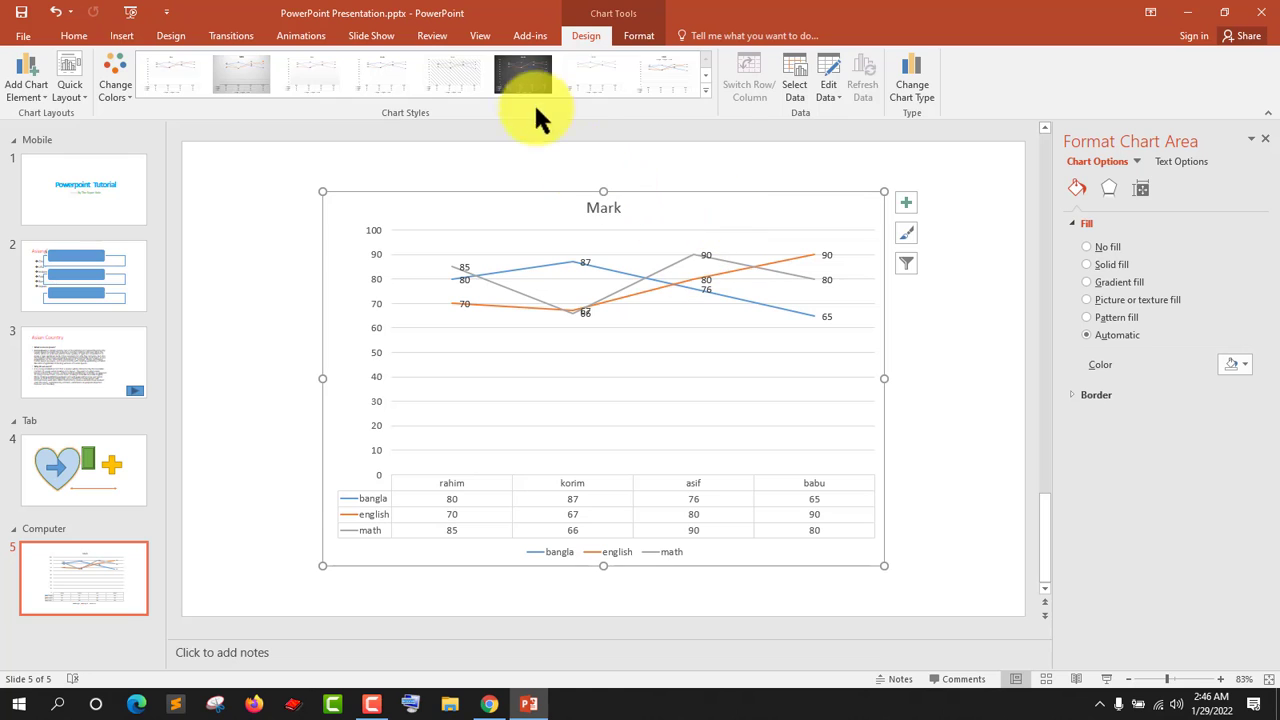
Try out several chart styles on the Mark line chart and apply the one with fine gridlines and the legend under the title
click(438, 63)
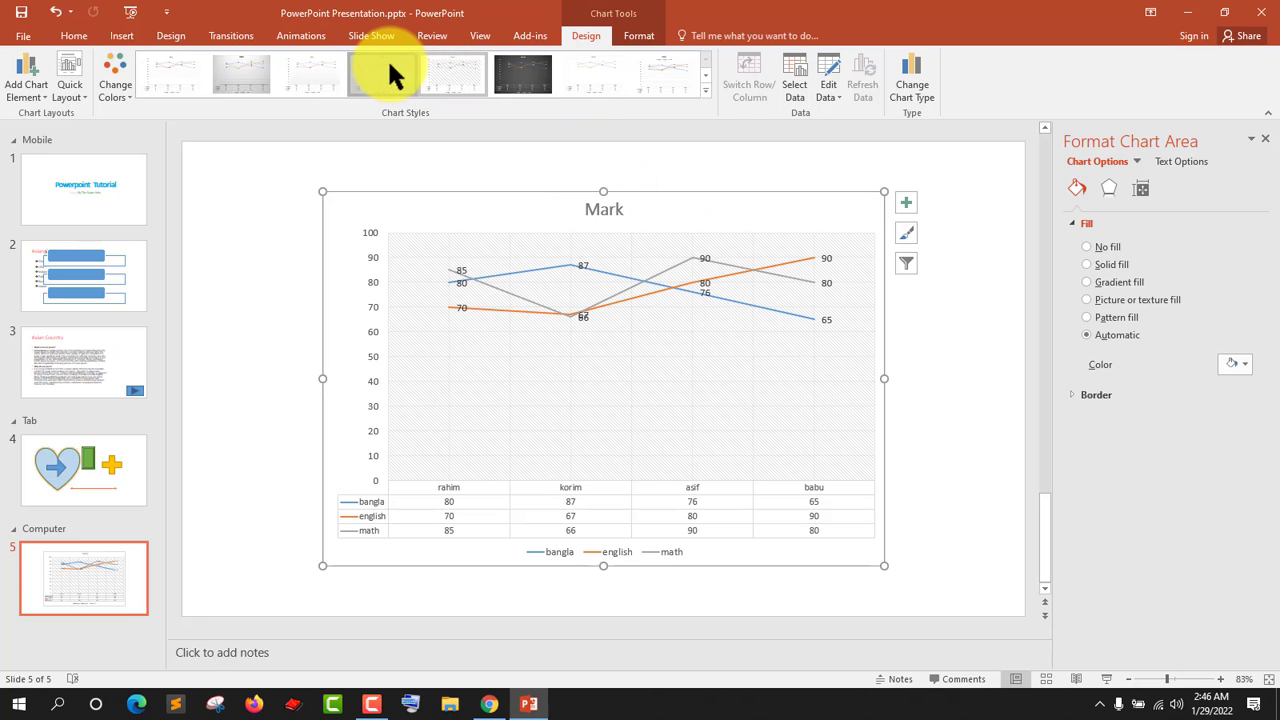
click(503, 67)
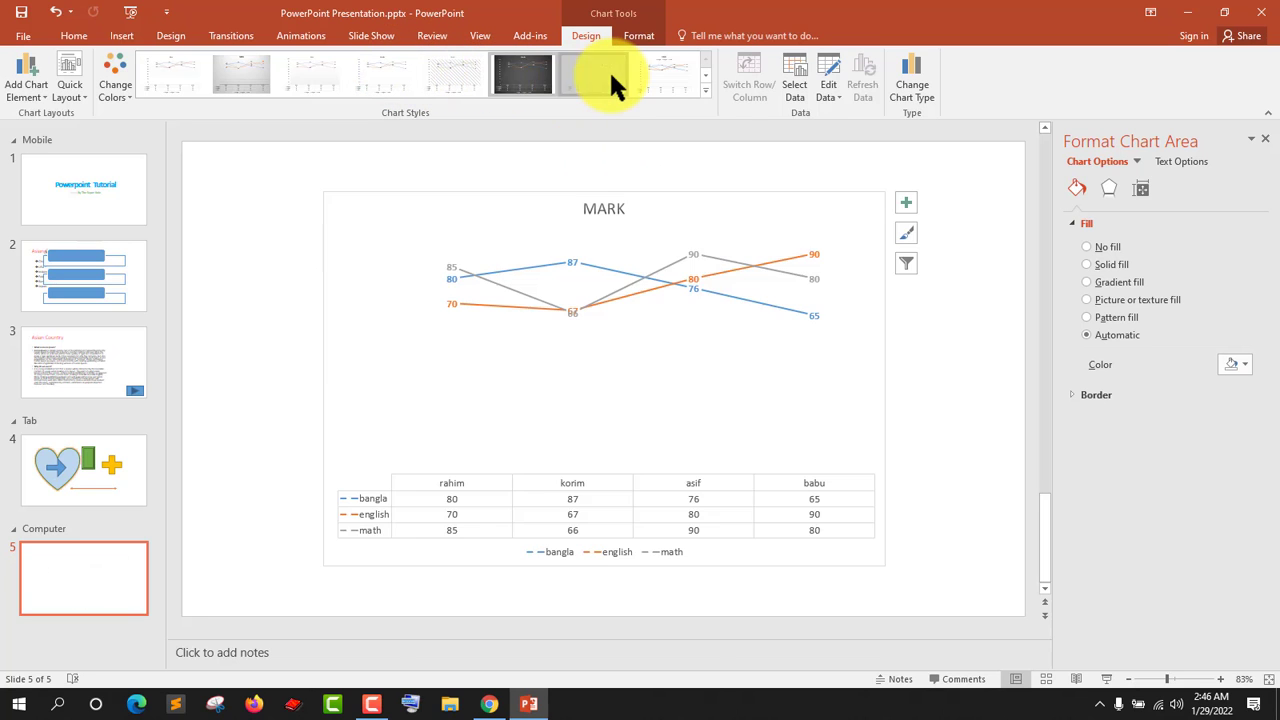
click(659, 74)
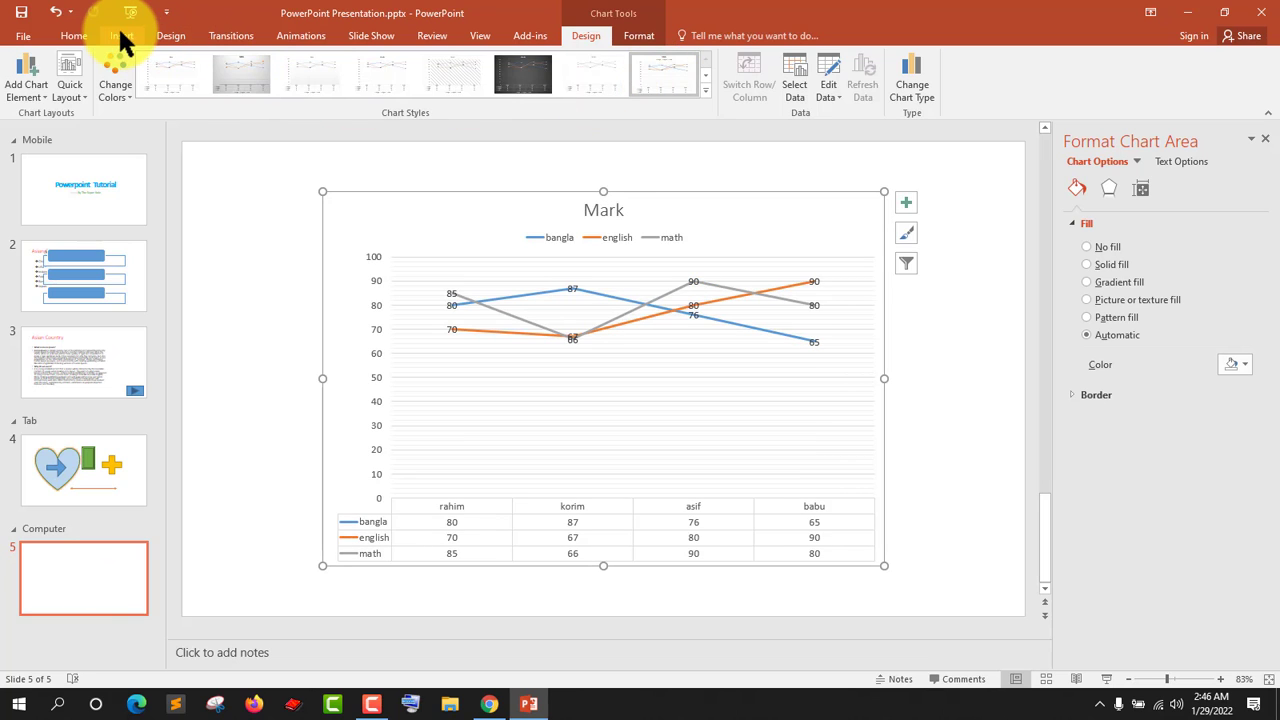
click(121, 34)
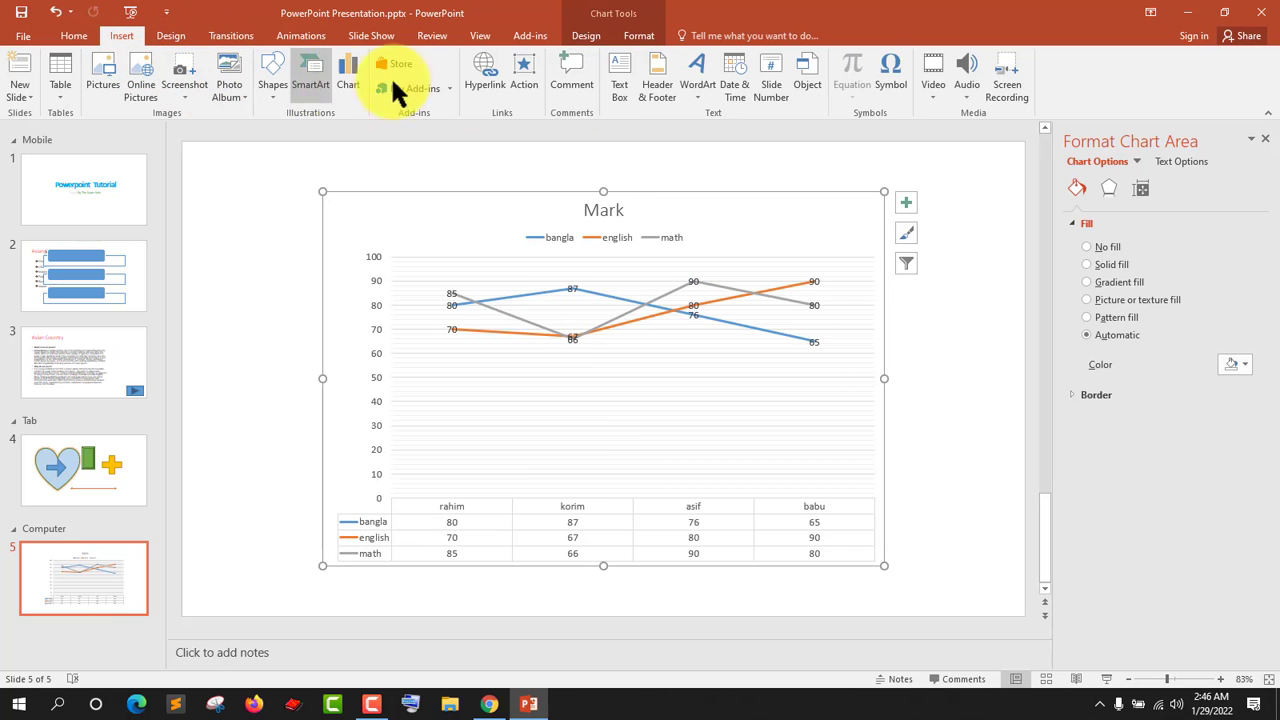